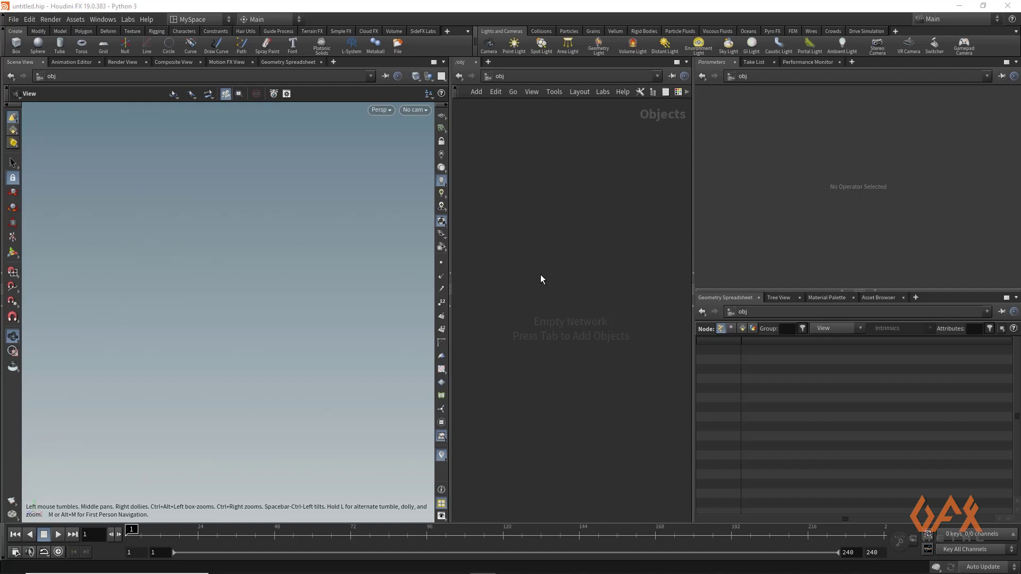
Open the Houdini example files help and bring up the render node examples page.
click(146, 21)
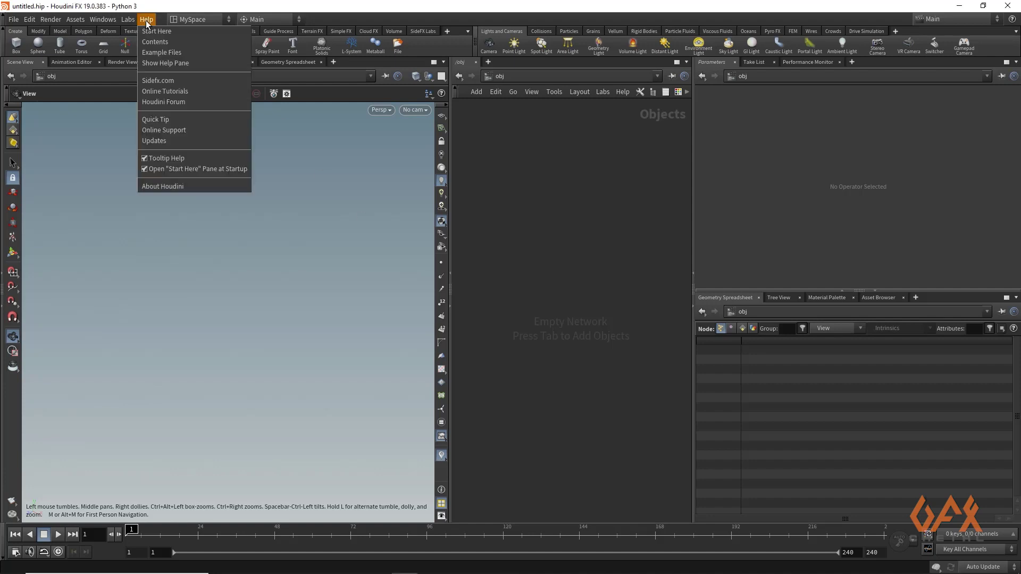
click(168, 53)
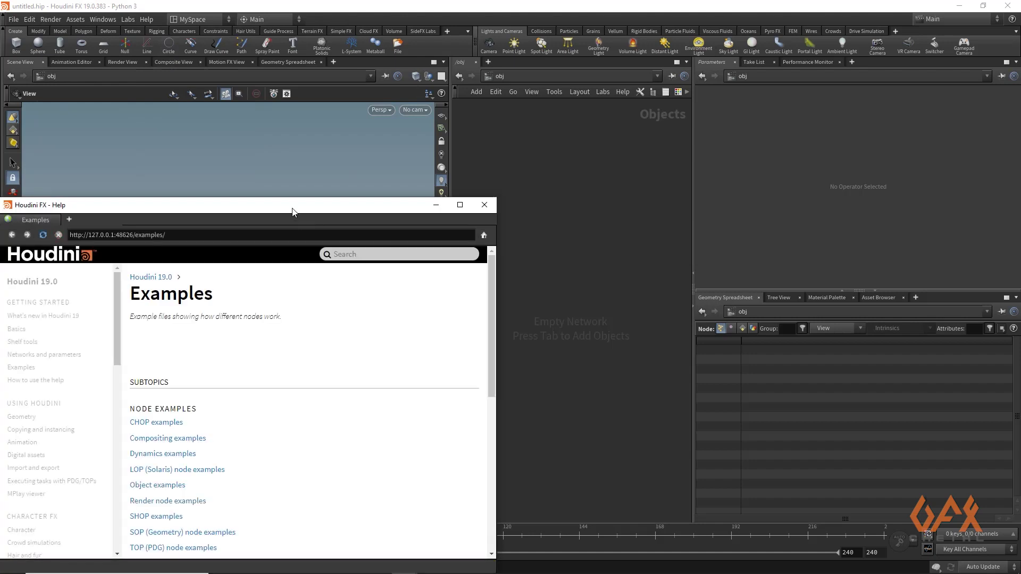
drag(292, 213, 472, 117)
scroll(415, 276, down, 2)
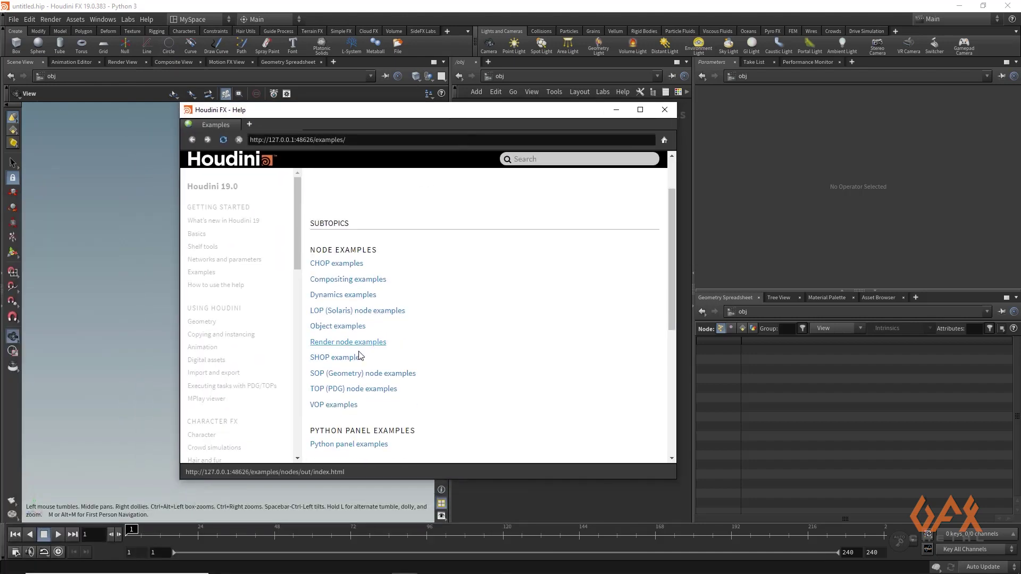
click(335, 344)
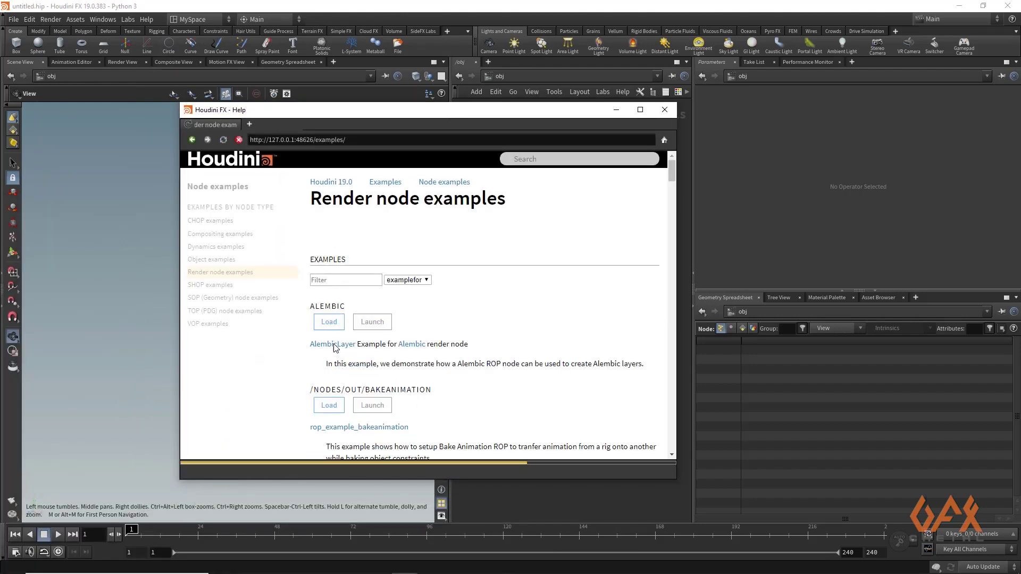
Load the MotionVector example for the Mantra render node into the scene and close the help window.
scroll(360, 342, down, 4)
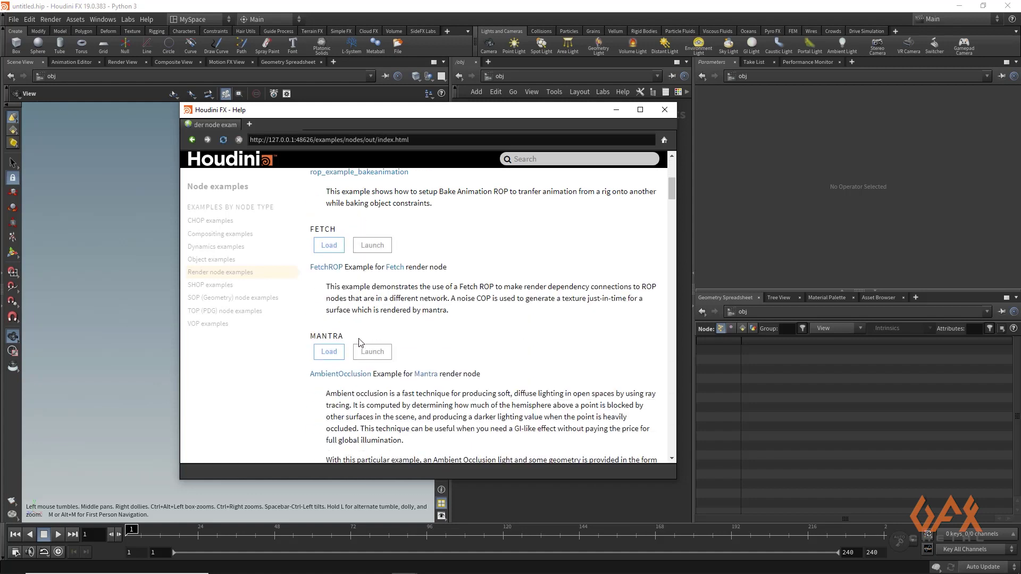
scroll(359, 342, down, 3)
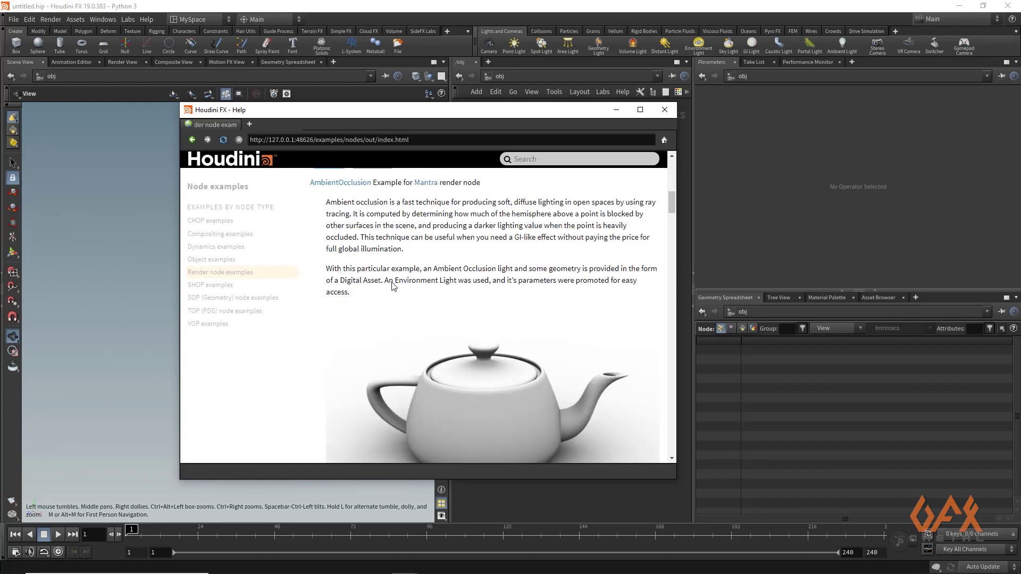
scroll(421, 325, down, 6)
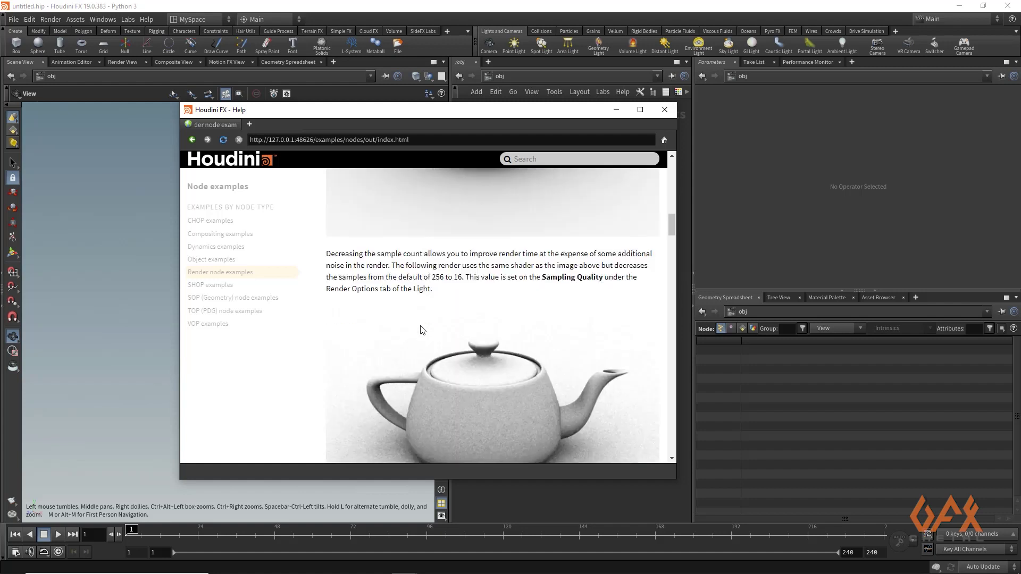
scroll(420, 326, down, 10)
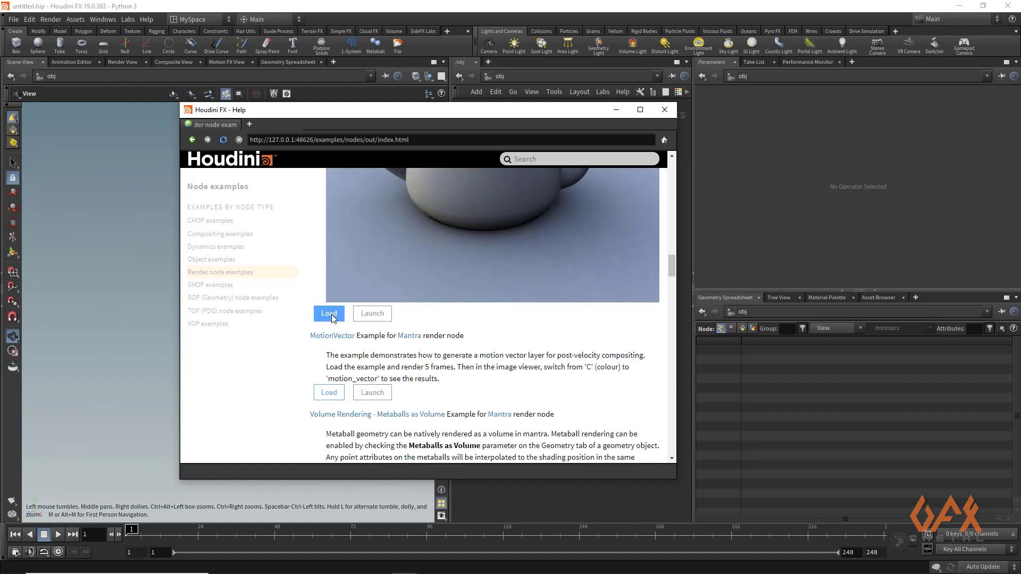
click(332, 316)
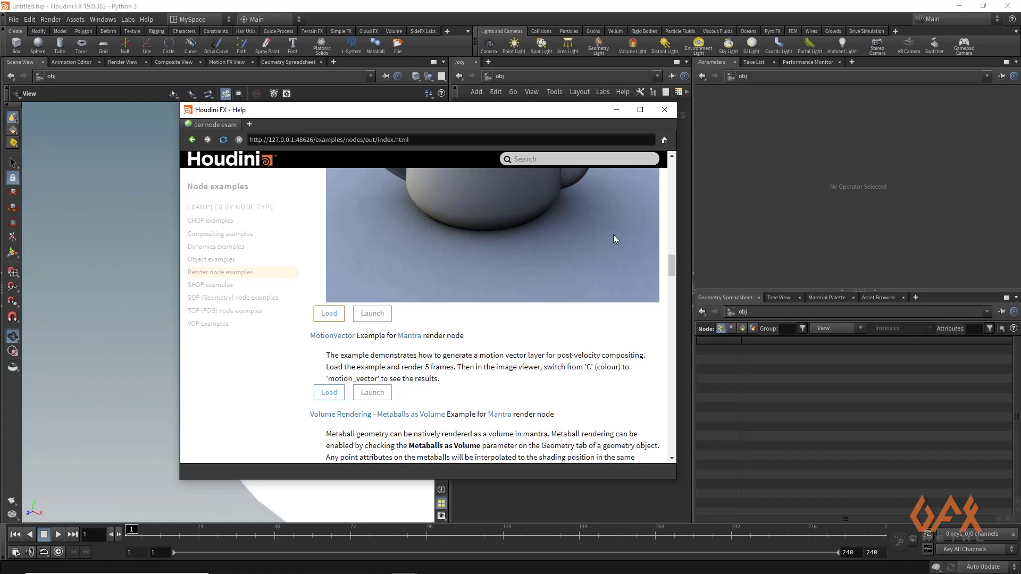
drag(666, 113, 424, 112)
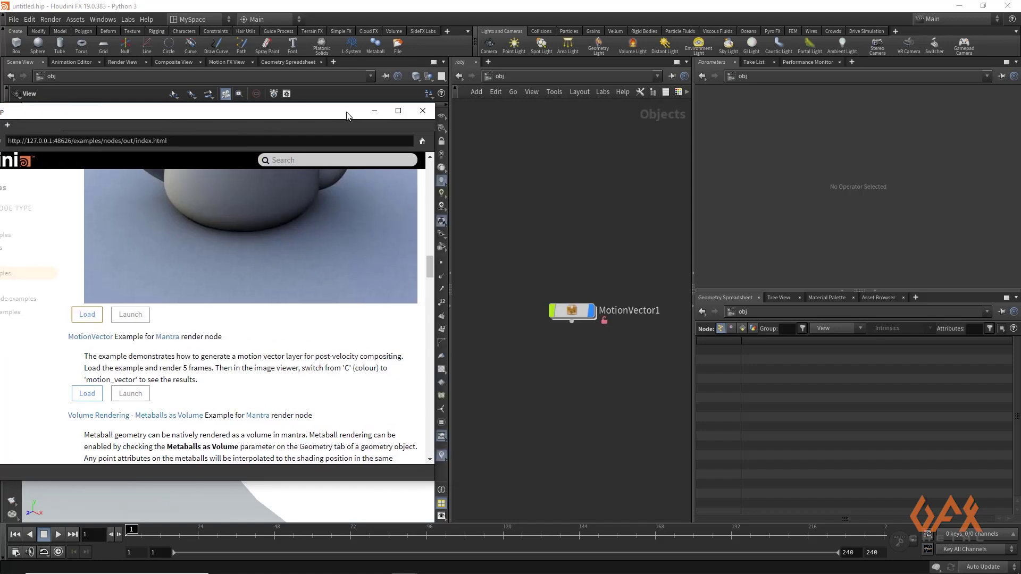
click(425, 111)
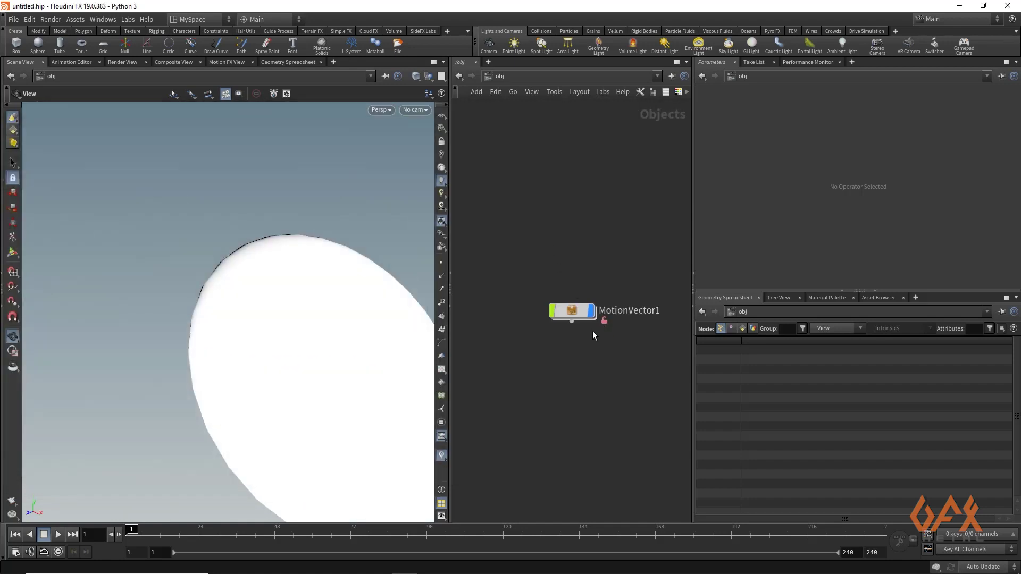
Dive through the MotionVector example's shopnet1 and subnetwork into the basic shader and examine its MOTION_VECTOR node setup.
double_click(573, 309)
drag(582, 356, 563, 382)
double_click(577, 380)
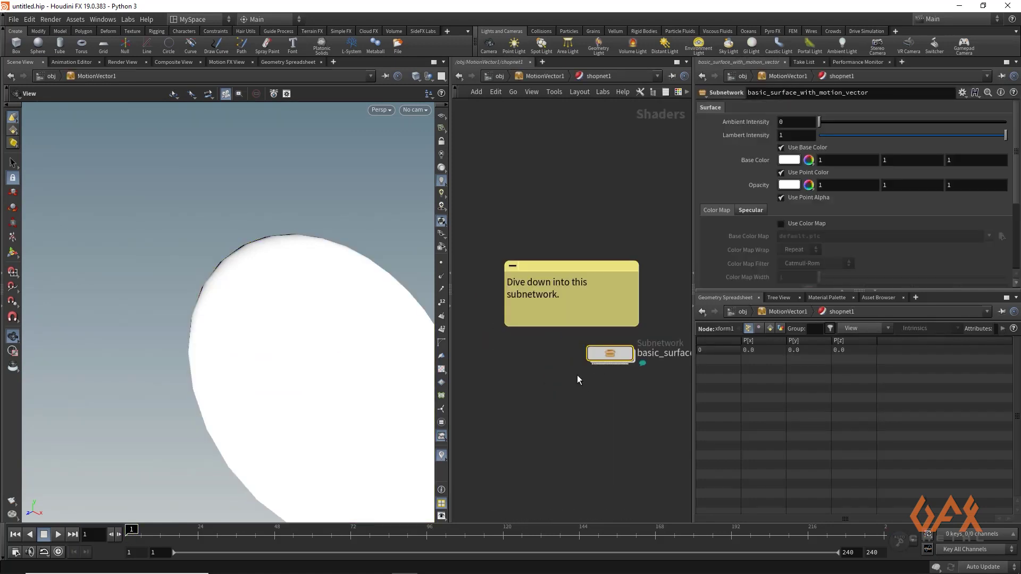
scroll(527, 346, up, 4)
double_click(515, 314)
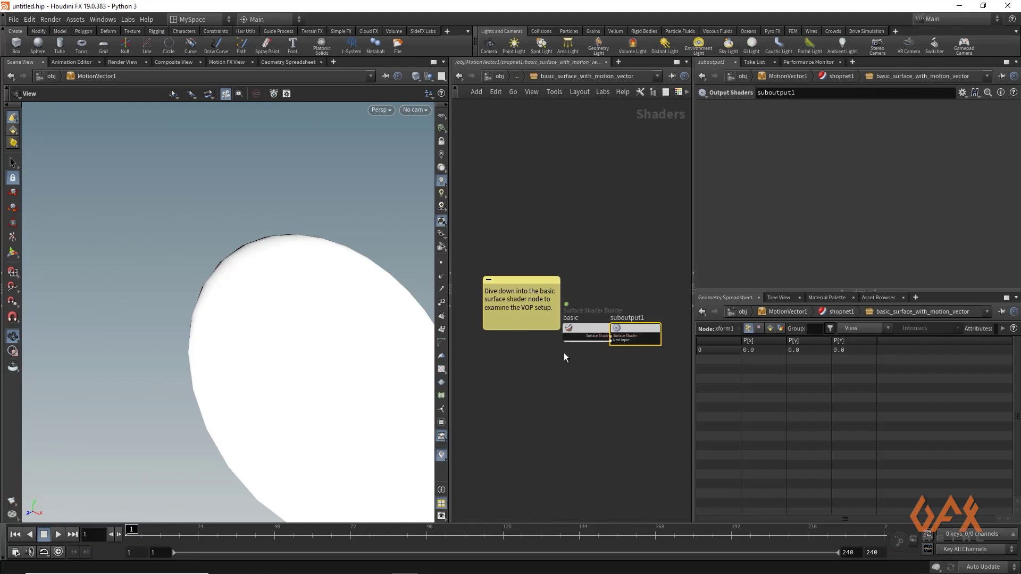
double_click(523, 355)
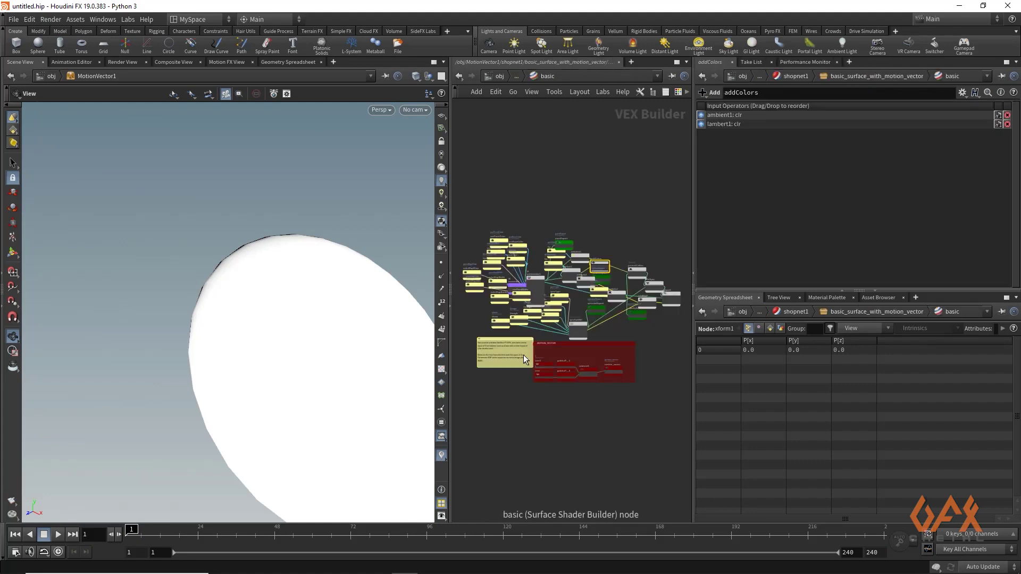
scroll(524, 379, up, 4)
drag(453, 282, 315, 287)
scroll(478, 340, up, 3)
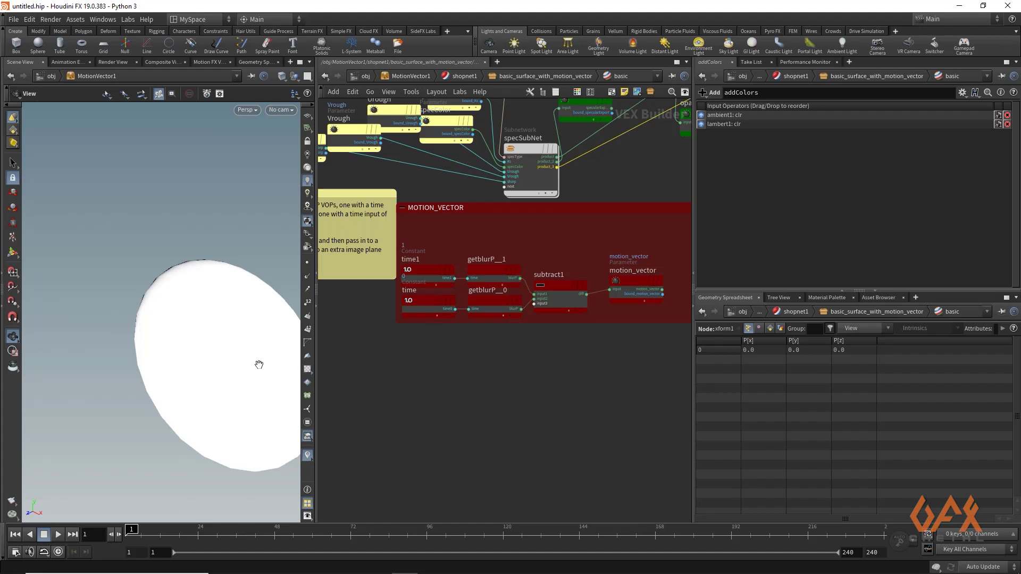
drag(257, 362, 227, 371)
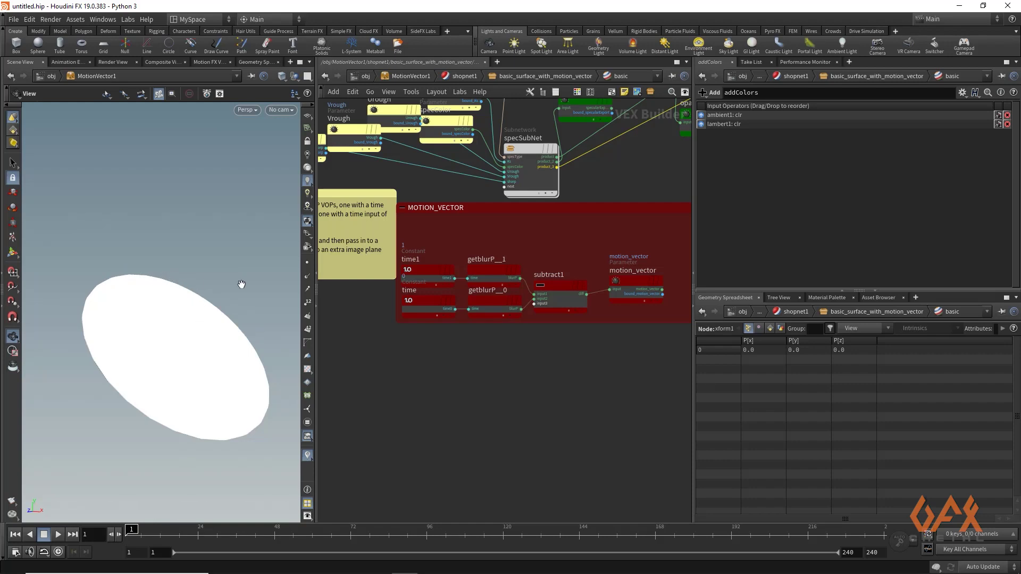
Switch to the reference video and scrub through it to examine the Mantra motion blur on the particles.
click(213, 569)
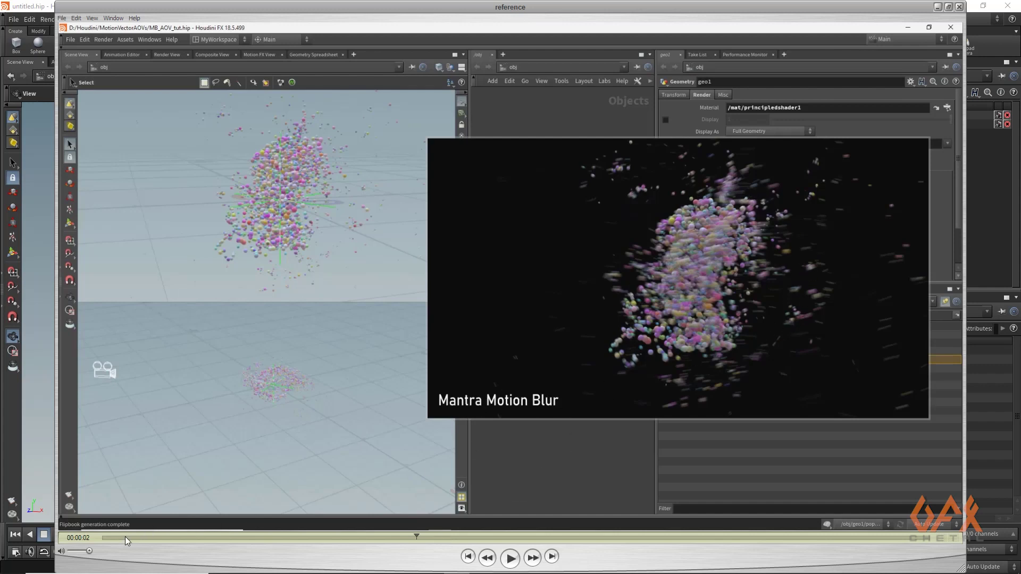
drag(125, 537, 180, 537)
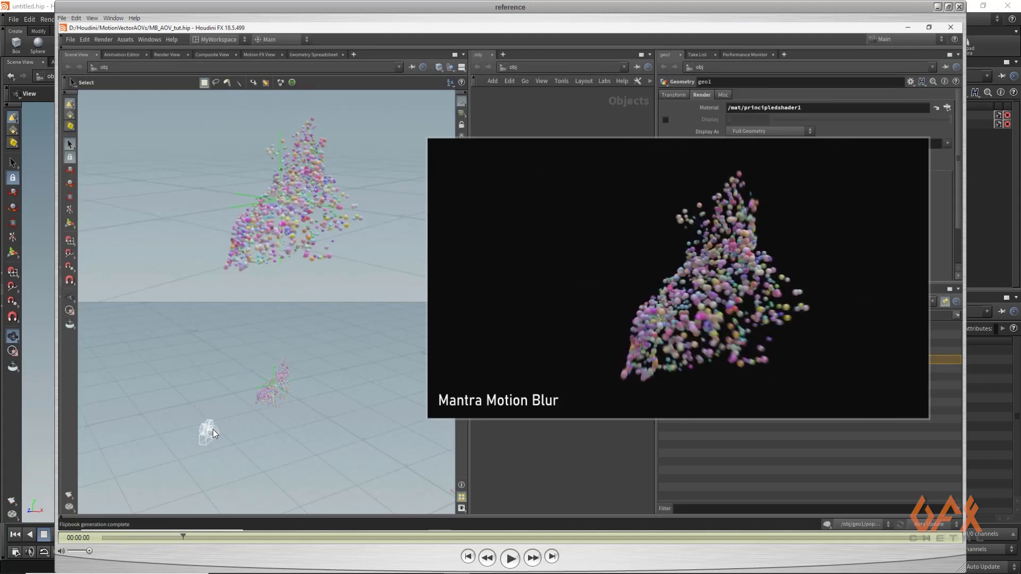
drag(187, 536, 241, 540)
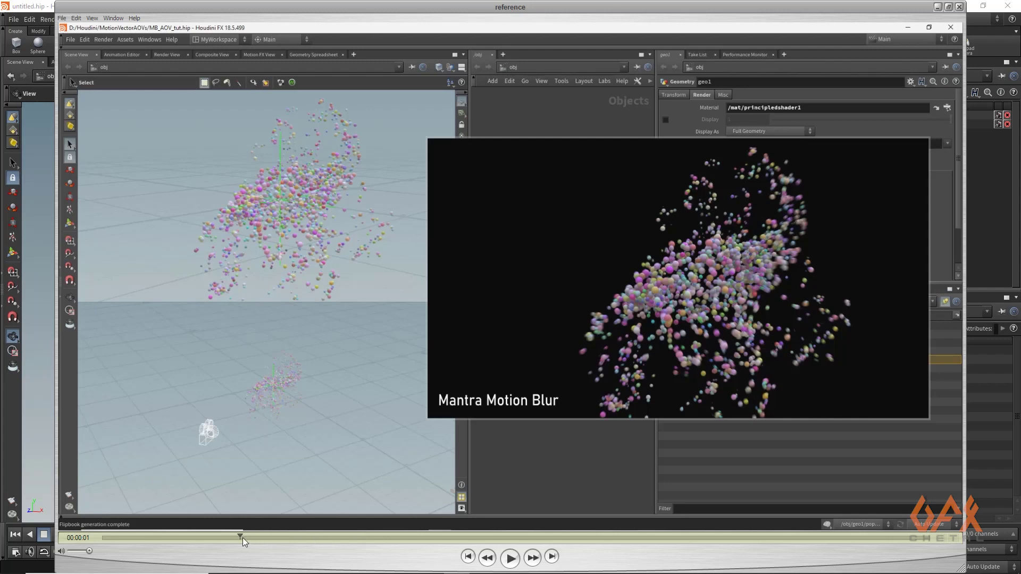
drag(242, 537, 442, 537)
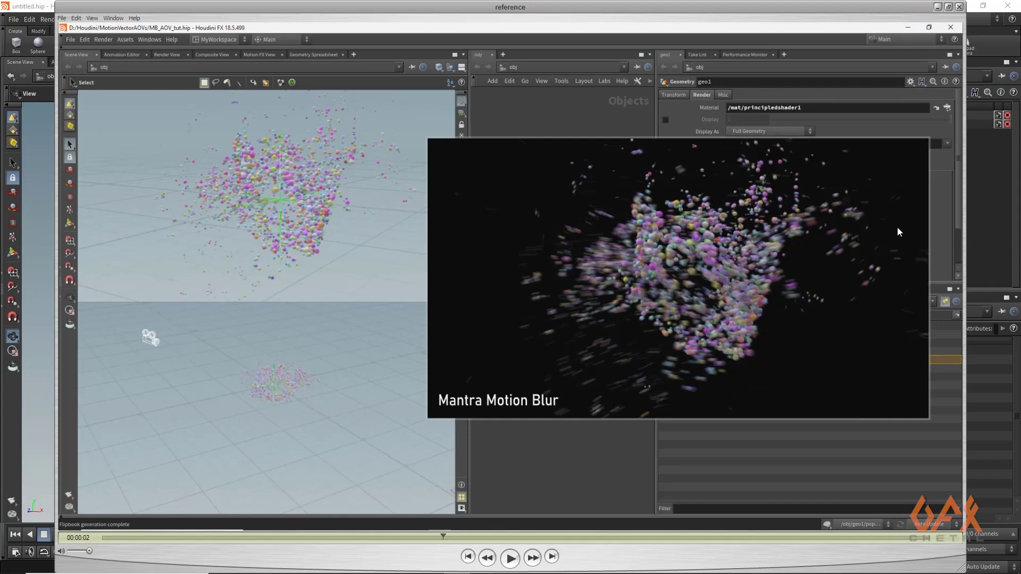
Switch to the MB_AOV_tut.hip scene and scrub through the particle animation, stopping at frame 48.
click(994, 352)
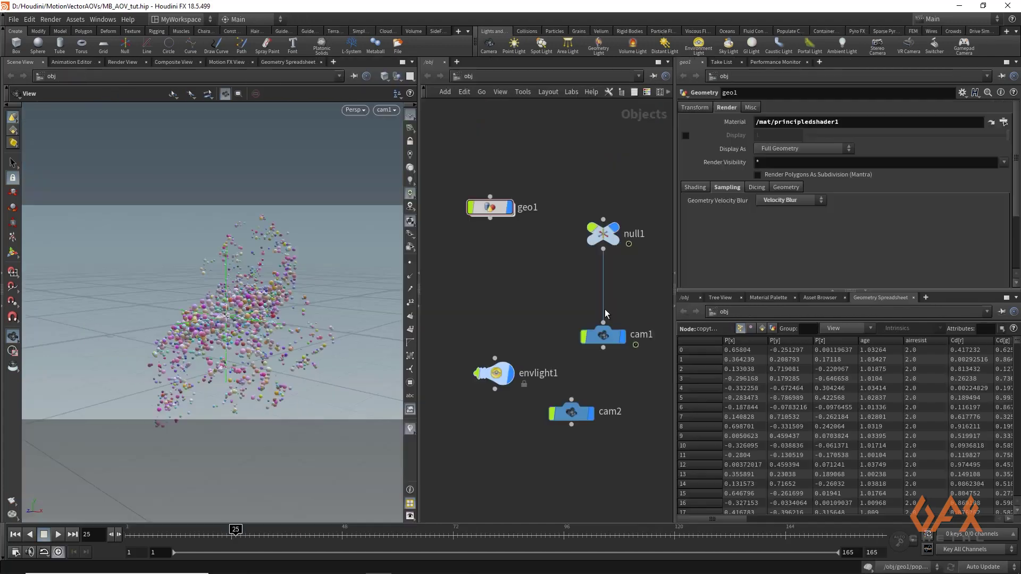
middle_drag(544, 313, 531, 296)
mouse_move(215, 535)
mouse_down()
mouse_move(138, 534)
mouse_move(471, 546)
mouse_move(576, 536)
mouse_up()
drag(443, 536, 342, 534)
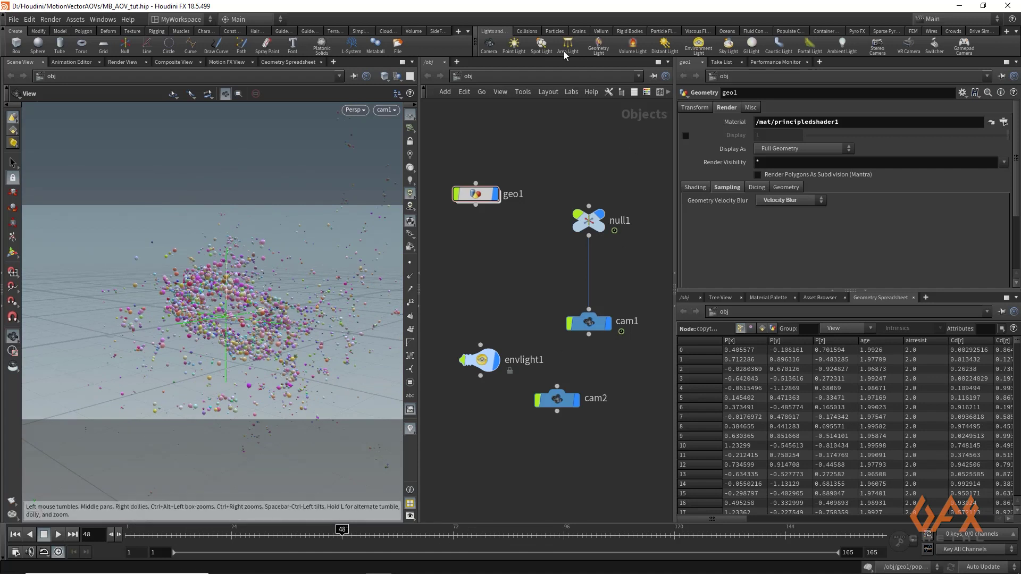
Go to the mat network and allow editing of the contents of principledshader1.
click(531, 75)
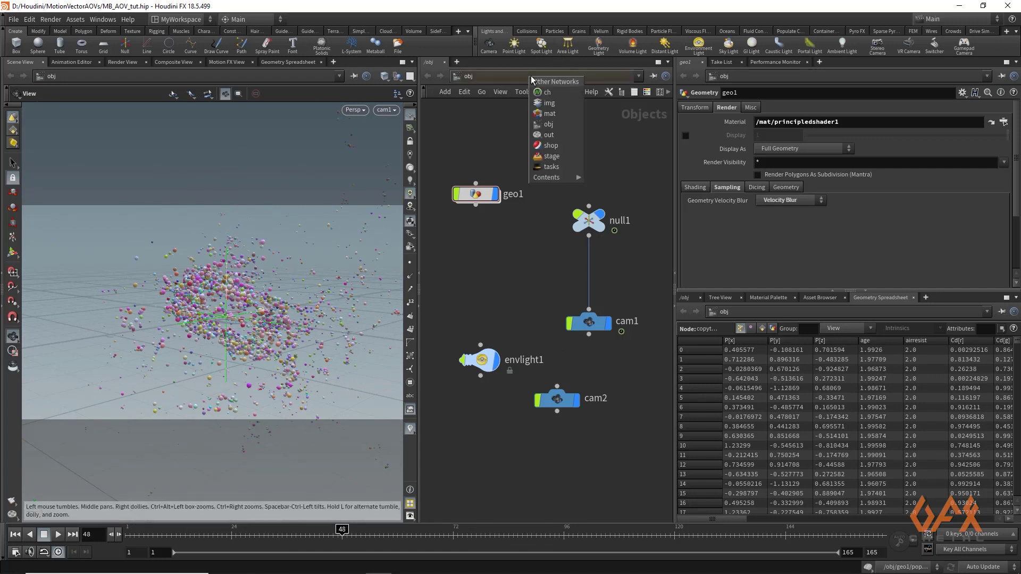
click(550, 114)
drag(555, 260, 519, 190)
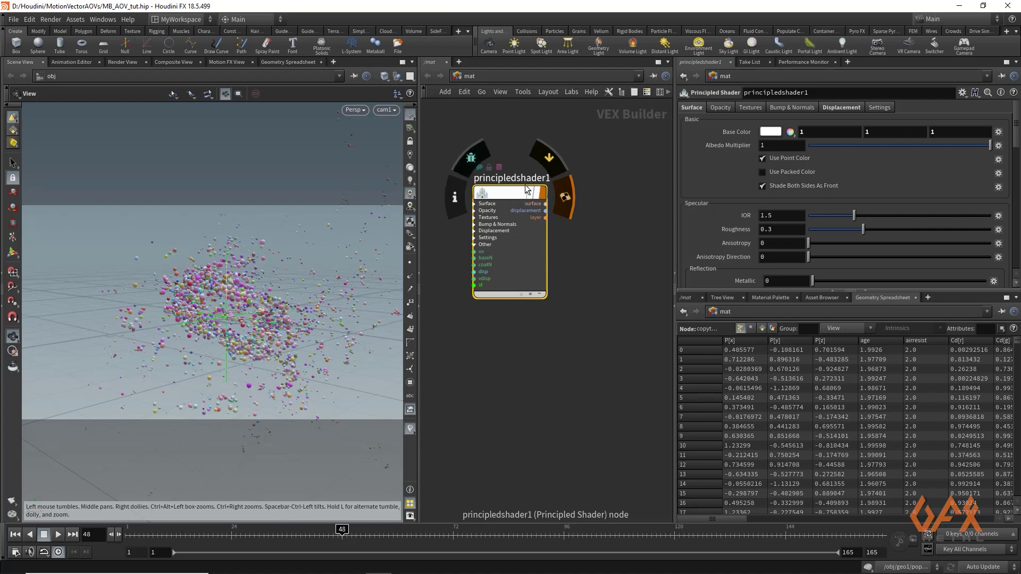
right_click(504, 193)
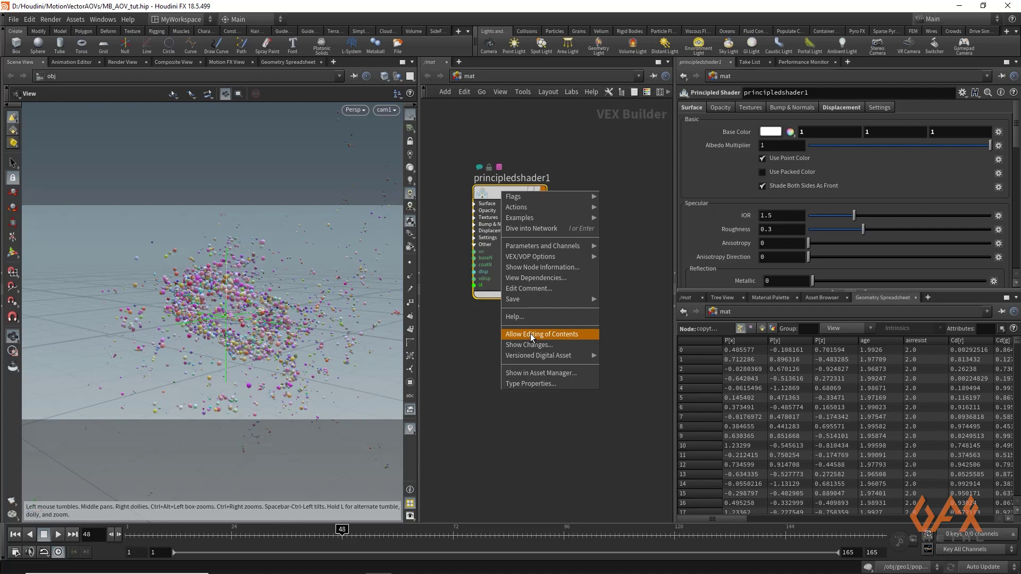
click(563, 334)
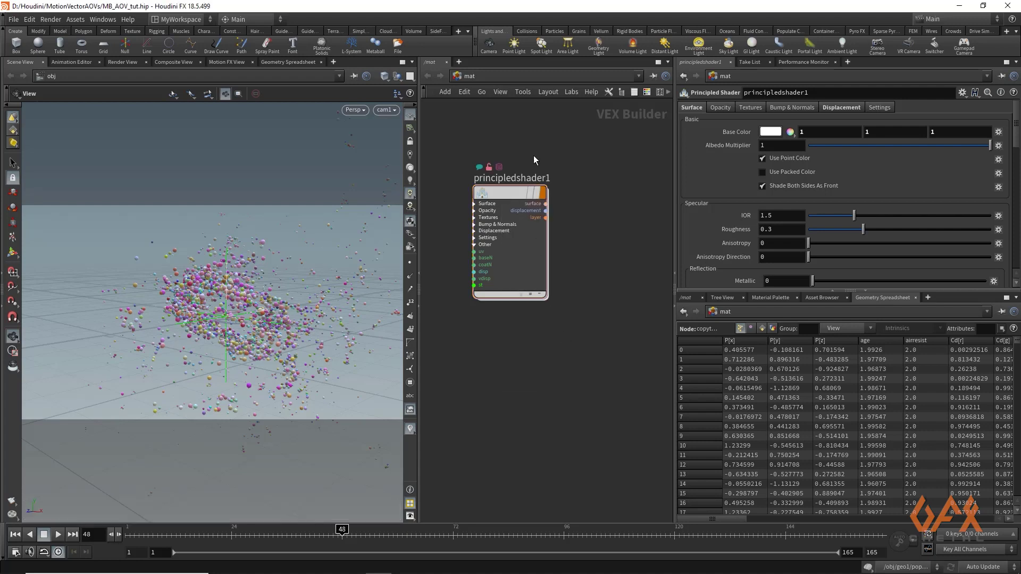
Dive into principledshader1, inspect its node network down to the empty area below it, and return to the mat level.
mouse_move(505, 187)
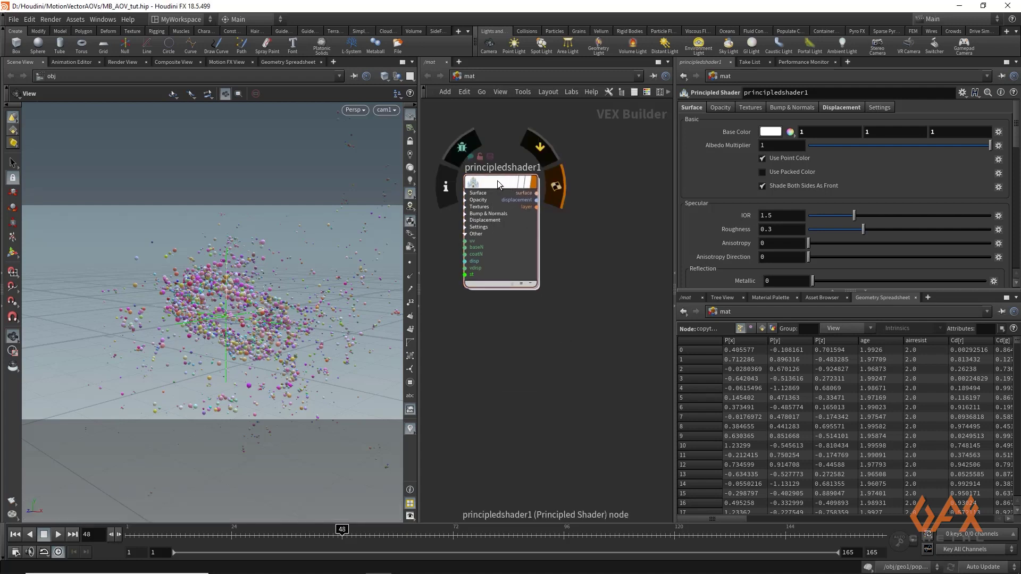
double_click(497, 181)
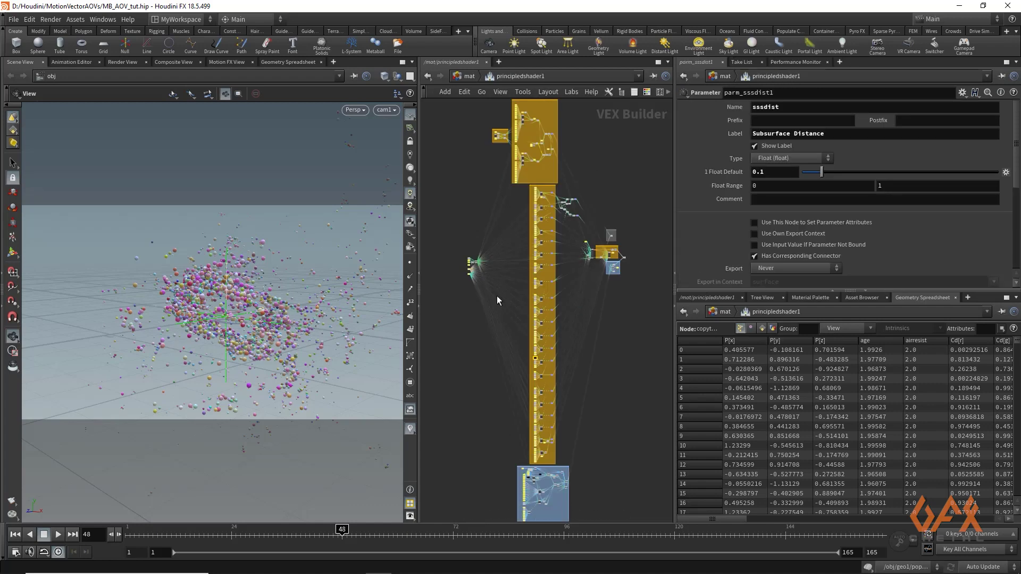
middle_drag(490, 494, 503, 362)
scroll(586, 338, up, 3)
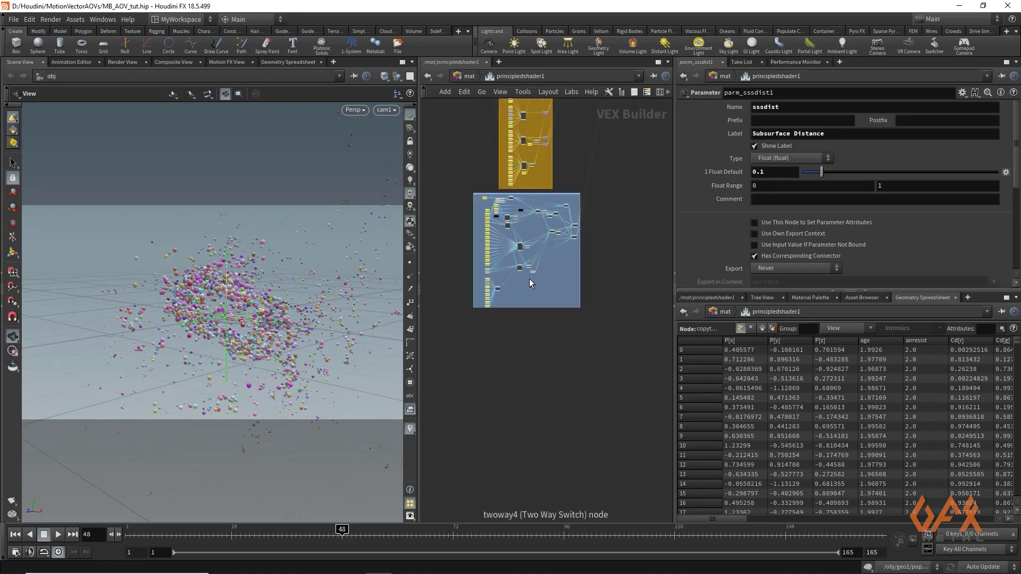
middle_drag(529, 278, 553, 192)
scroll(531, 254, up, 6)
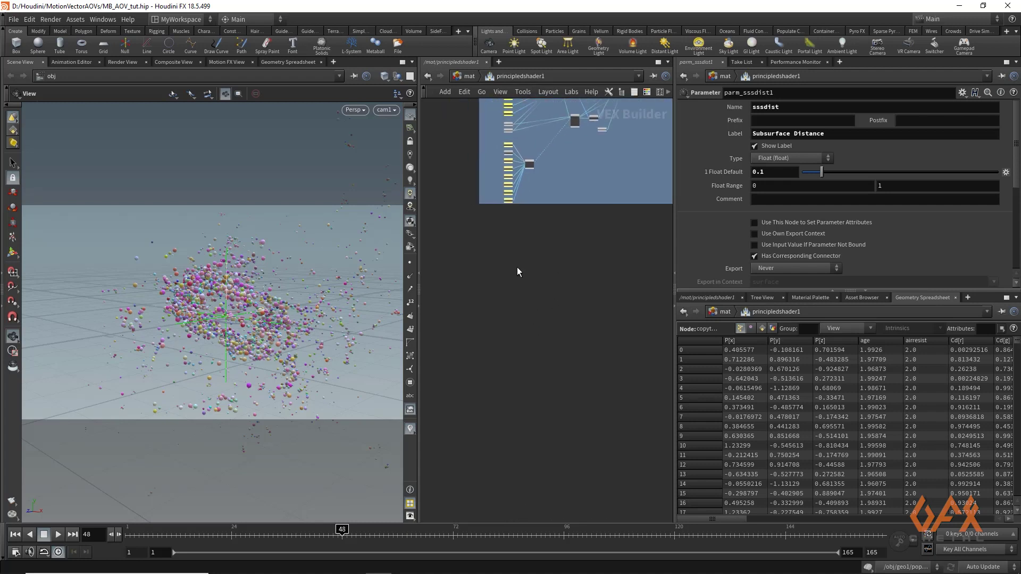
middle_drag(499, 248, 479, 269)
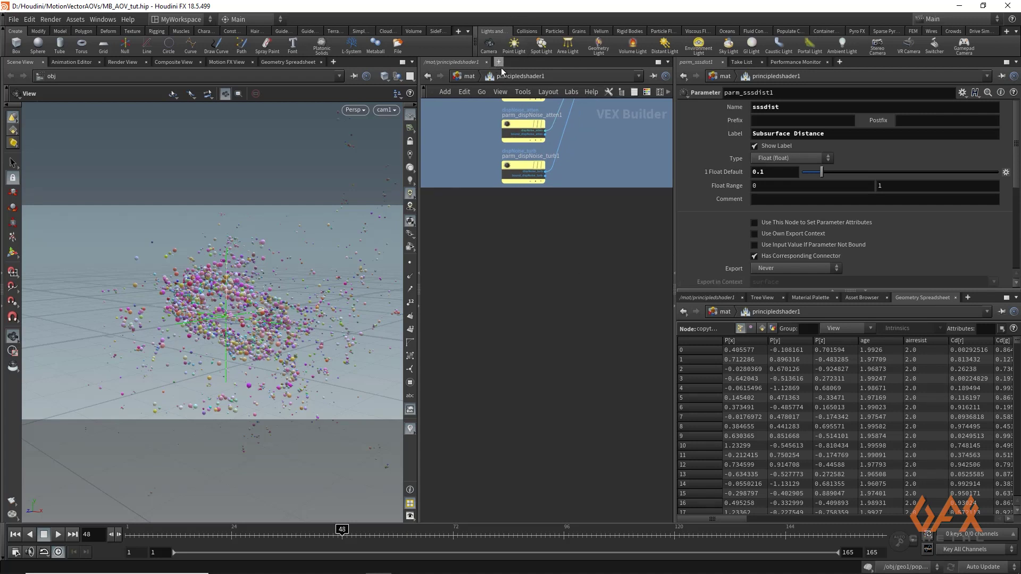
click(475, 75)
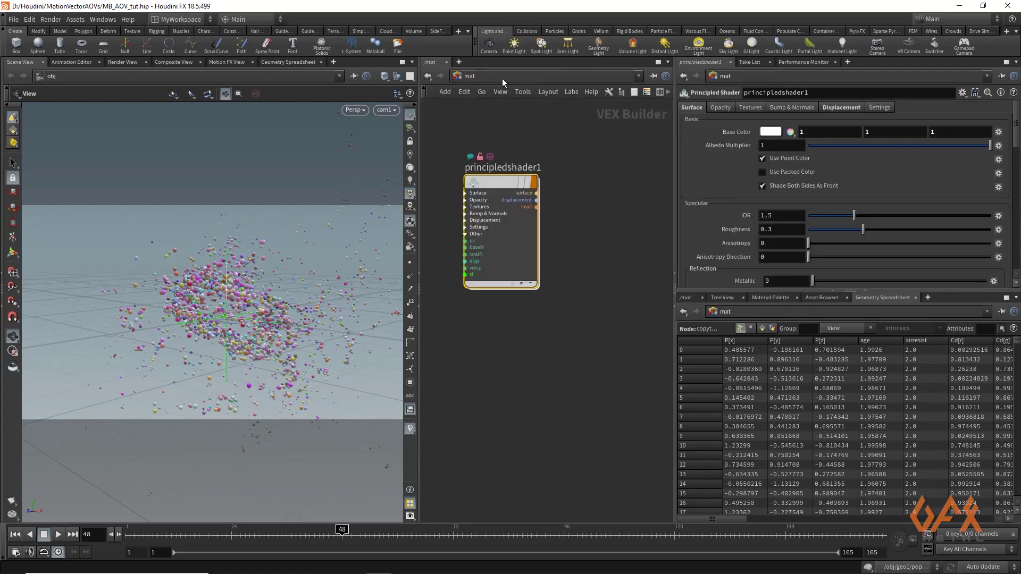
Go to the out network and add a Mantra render node.
click(502, 78)
click(520, 137)
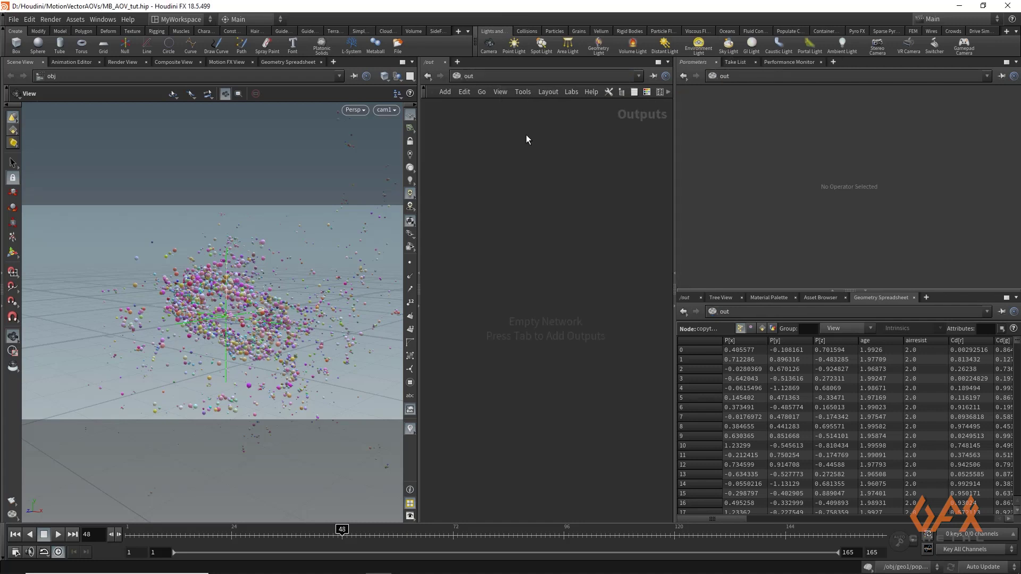
key(Tab)
text(mant)
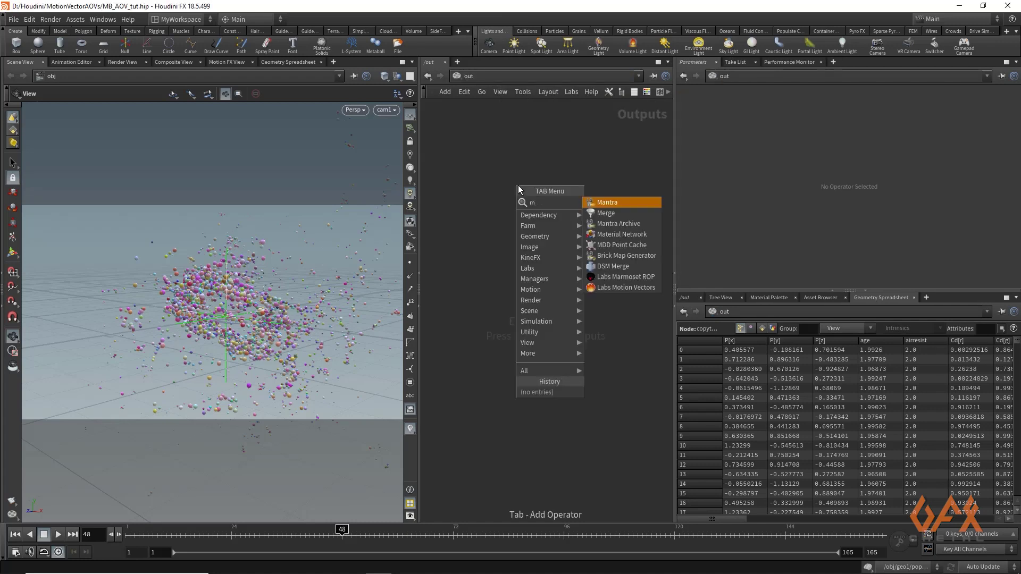
key(Return)
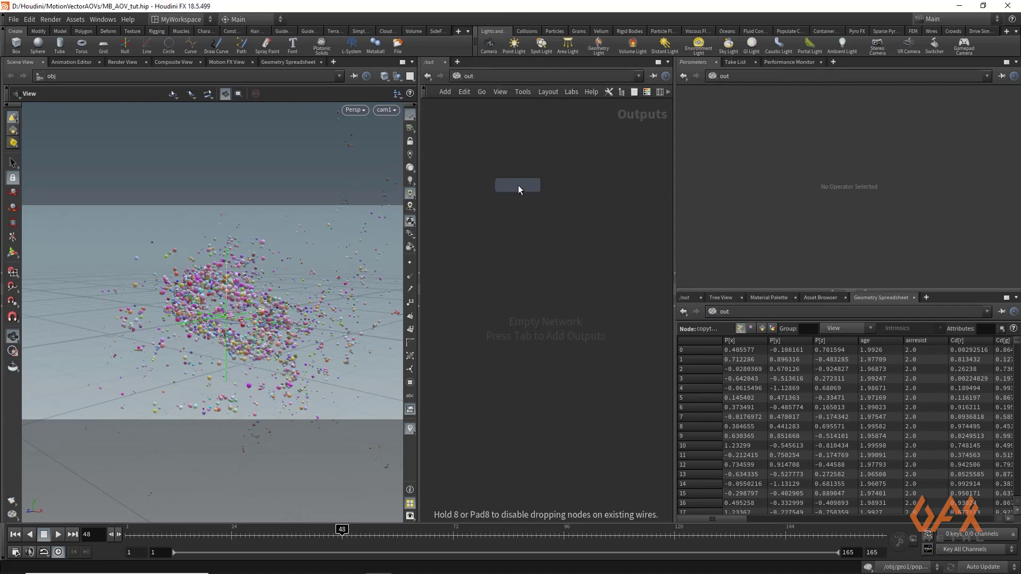
click(519, 185)
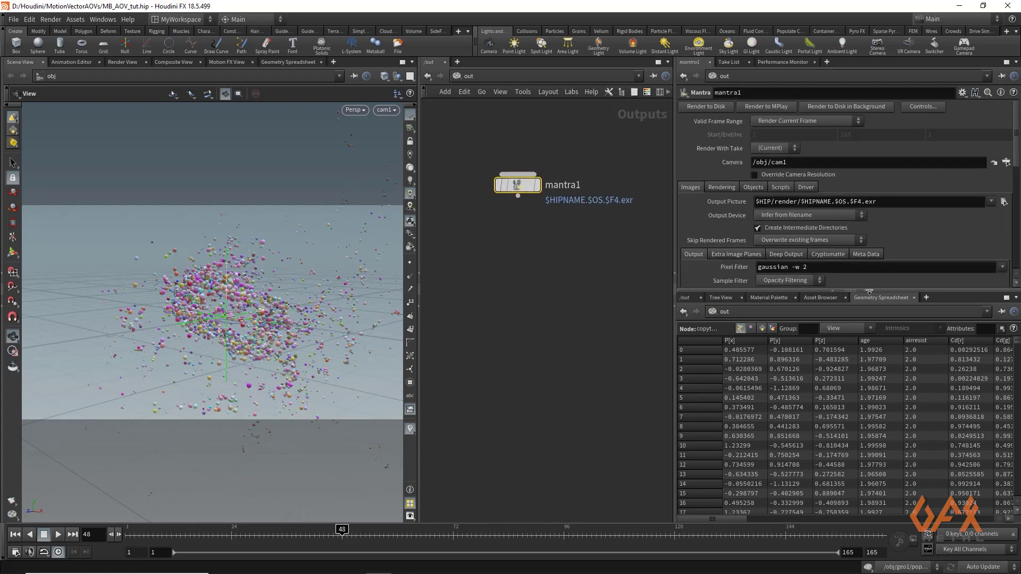
Enable Allow Motion Blur in mantra1's rendering settings and disable Allow Image Motion Blur.
click(869, 292)
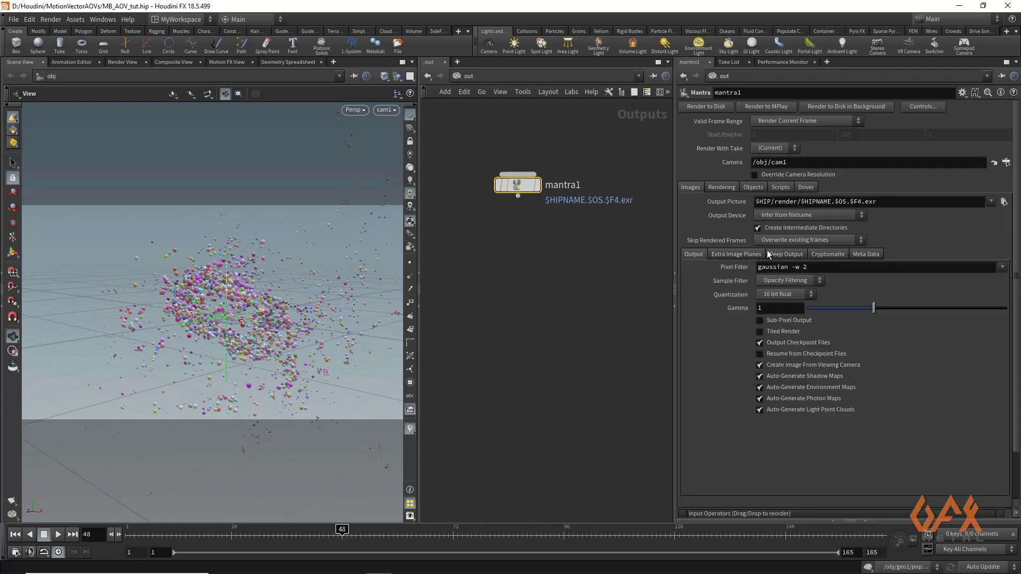
click(727, 187)
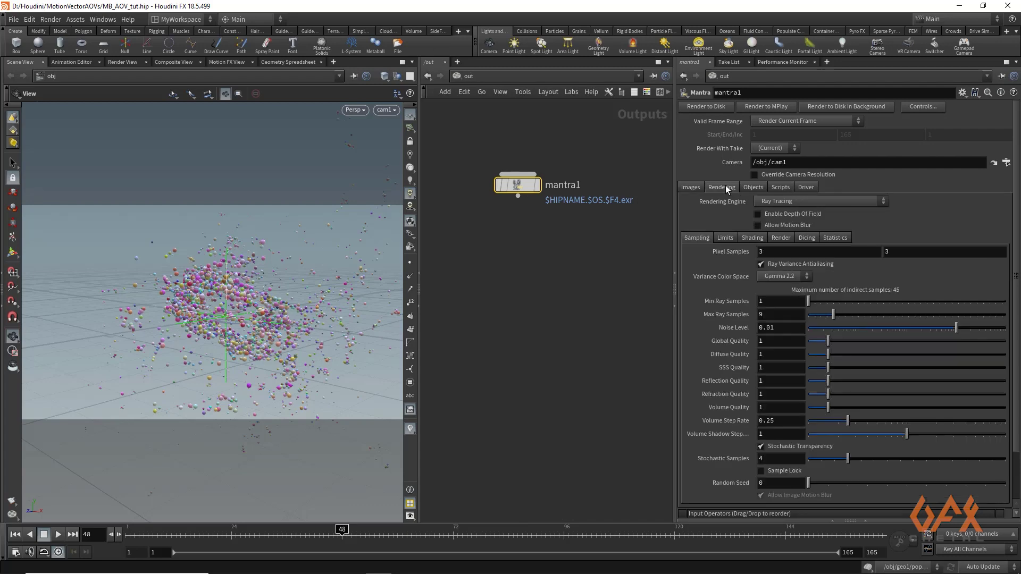
click(757, 225)
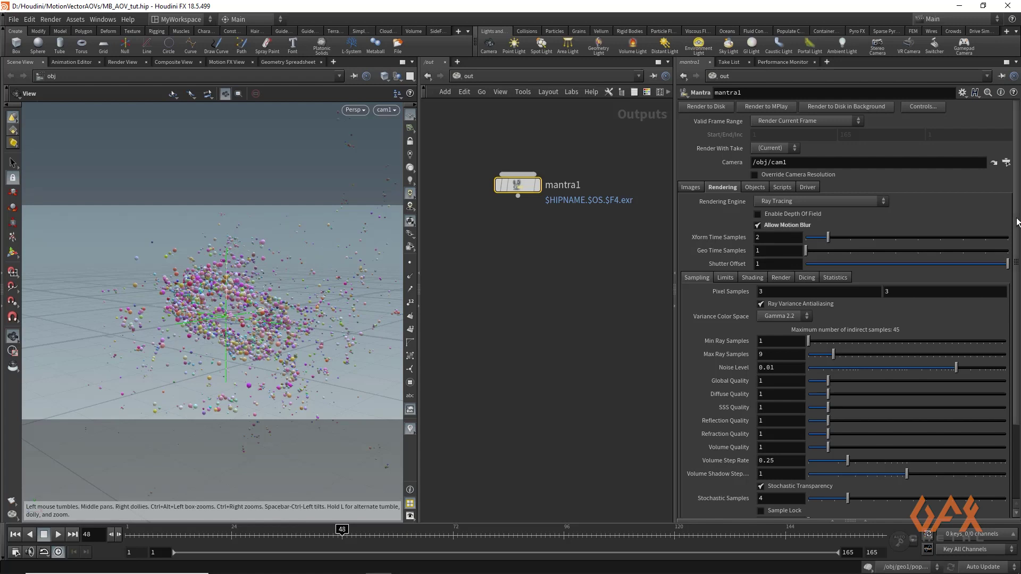
scroll(1017, 222, down, 1)
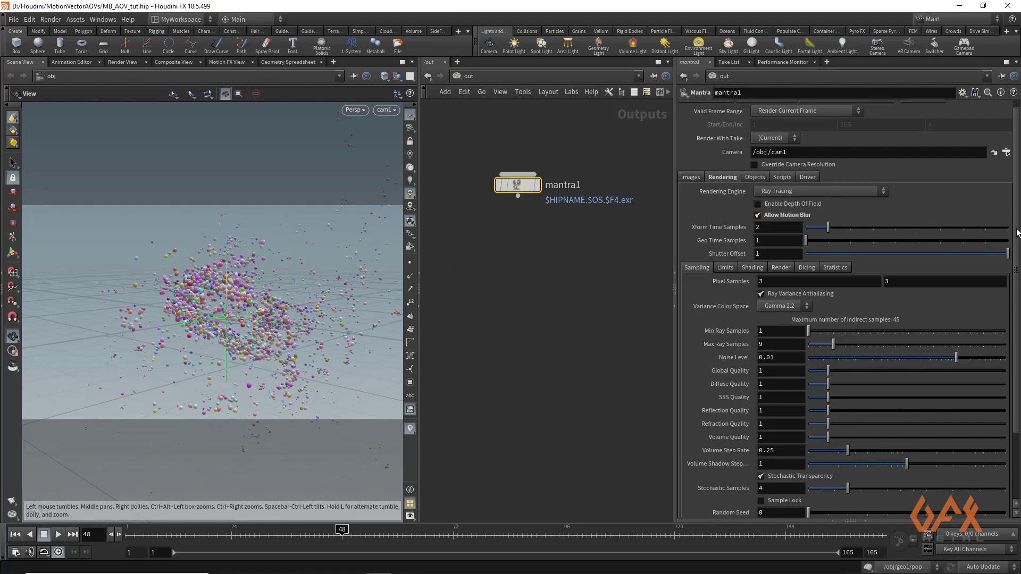
scroll(1017, 233, down, 6)
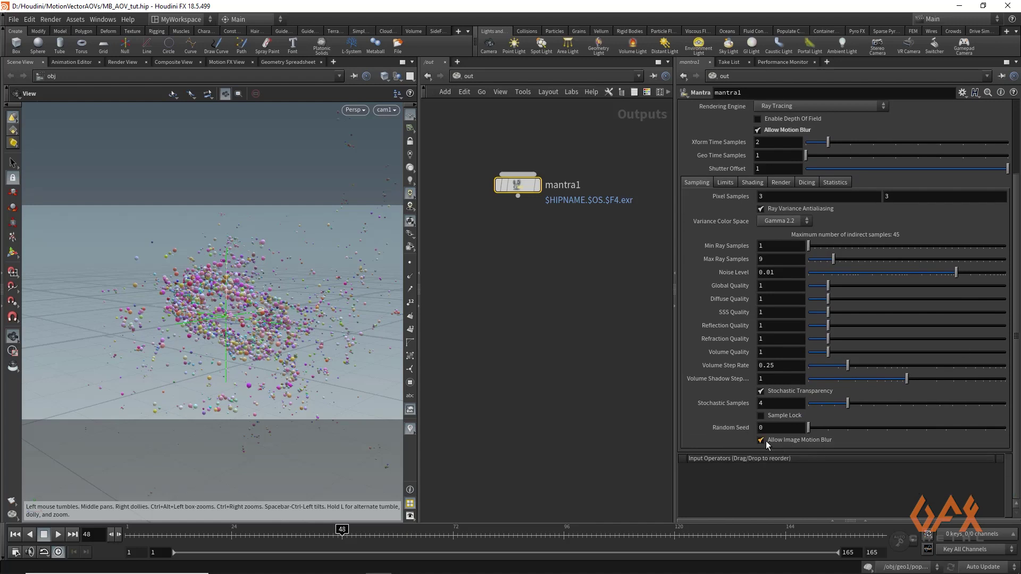
click(761, 440)
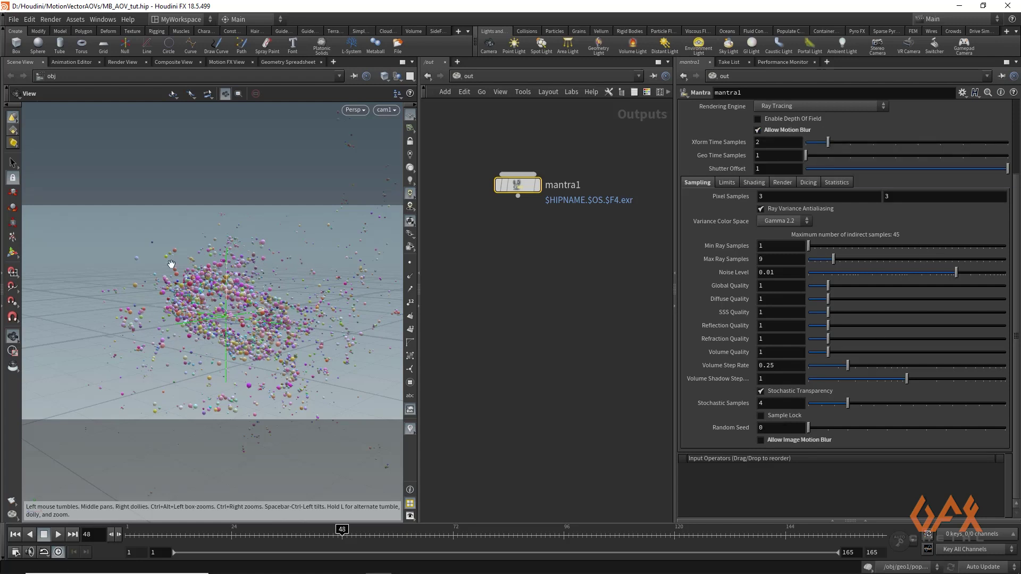
Return to the mat network and dive into principledshader1.
click(498, 76)
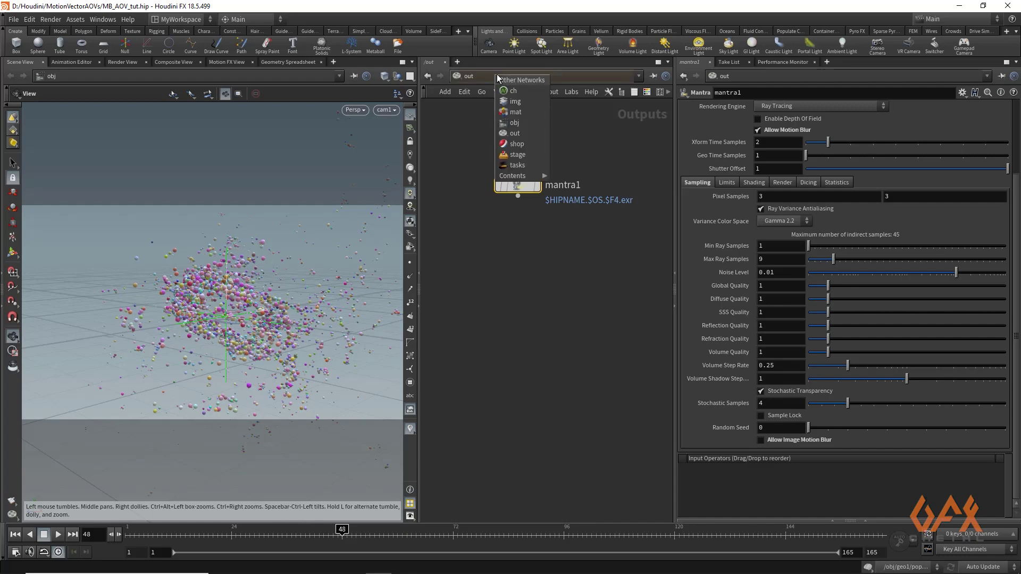
click(516, 112)
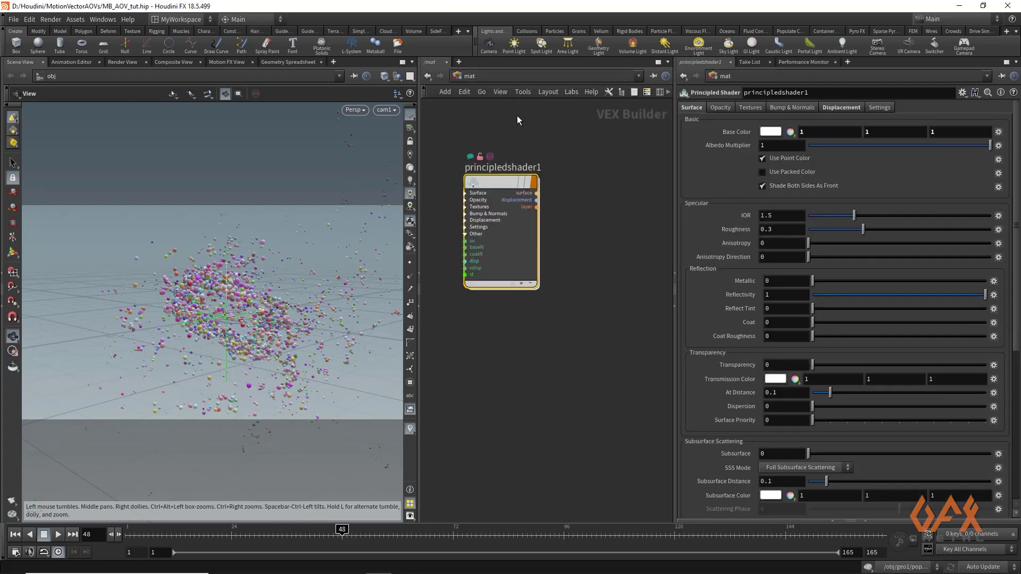
double_click(501, 181)
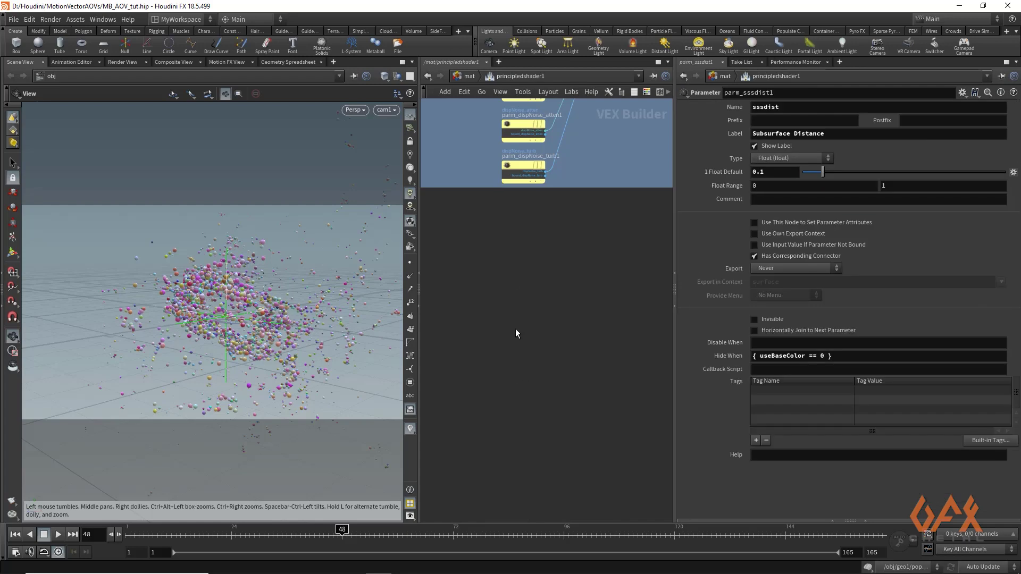
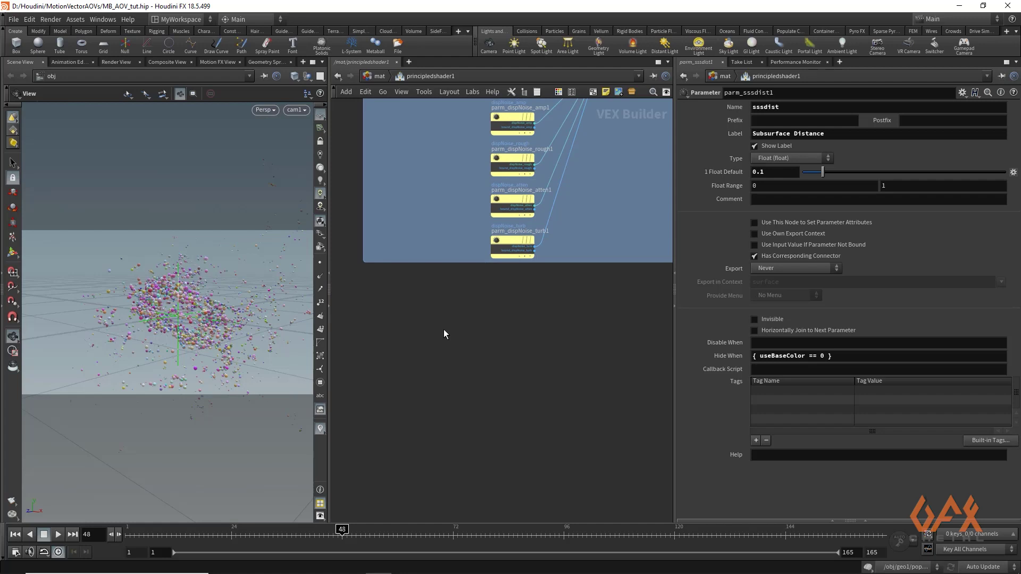
Add a Get Blur P node in the empty area below the shader network and set its Time to 1.
key(Tab)
text(get)
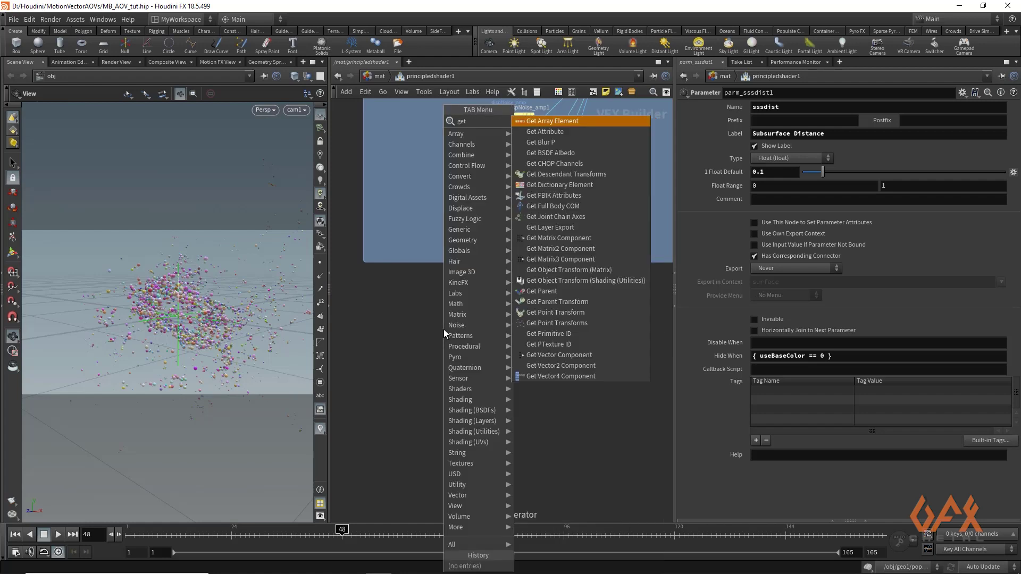
key(Down)
key(Down)
key(Escape)
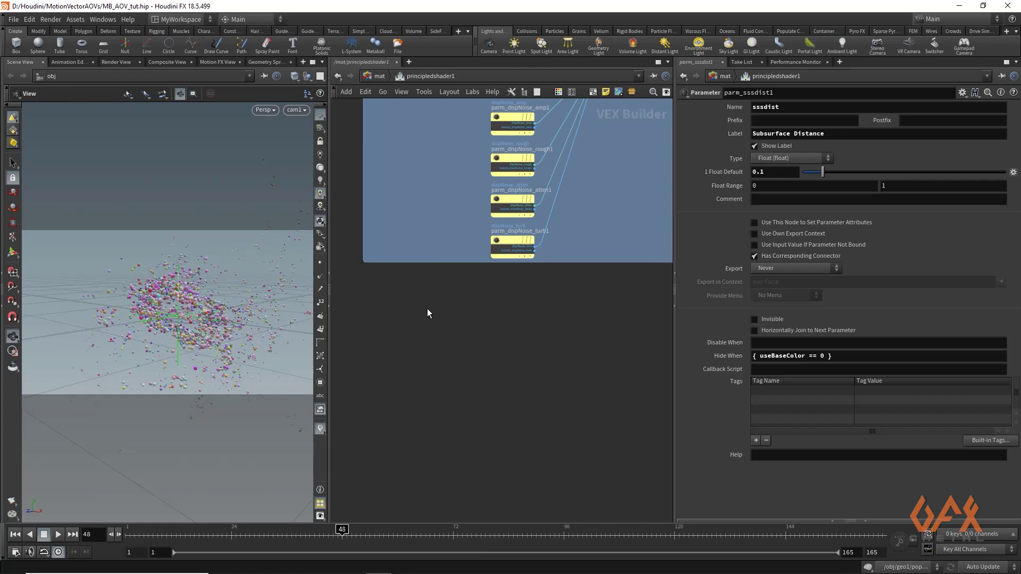
click(506, 318)
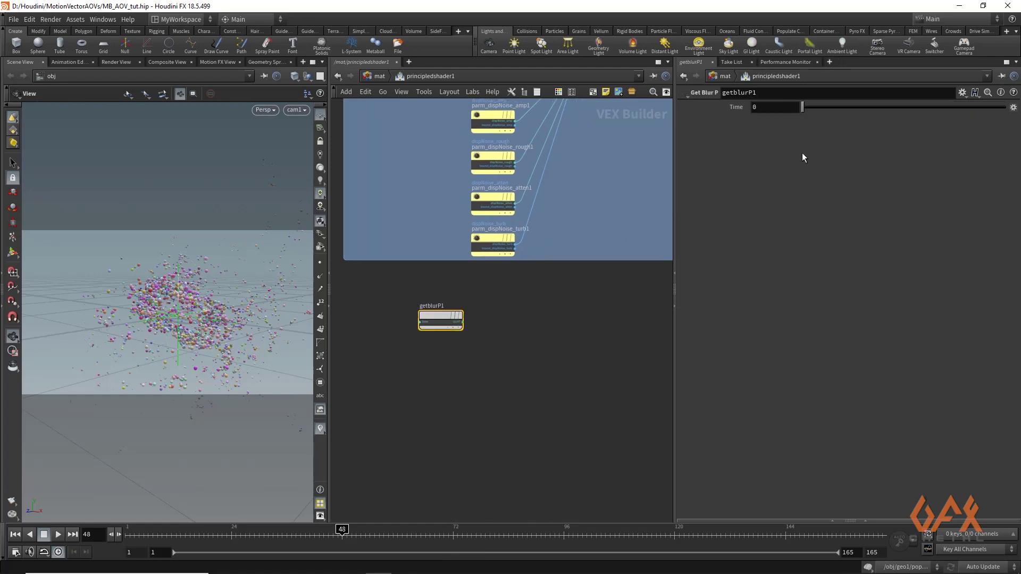
click(766, 108)
text(1)
key(Return)
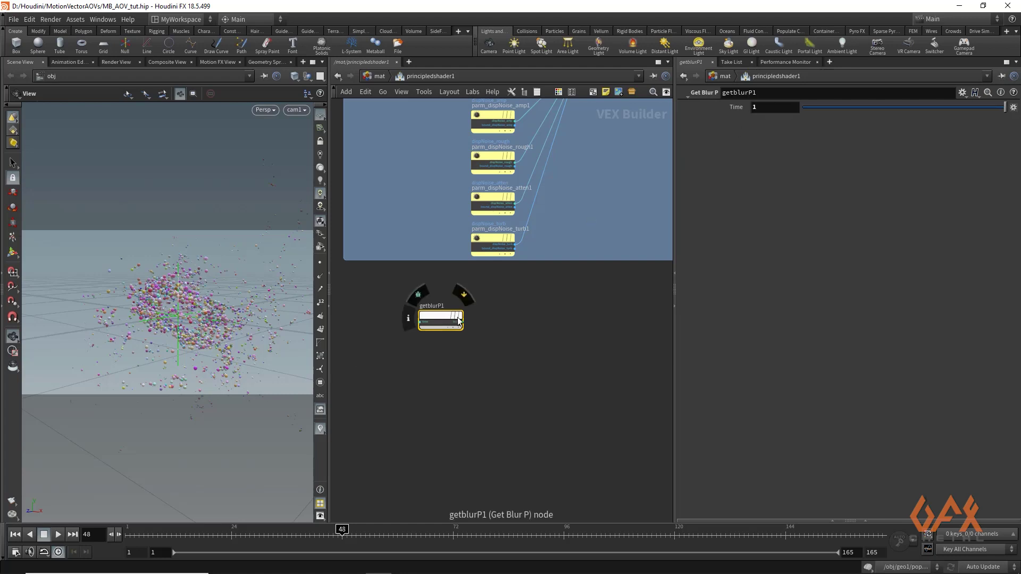
Wire a new Transform node to the Get Blur P output and set its To Space to NDC Space.
drag(466, 325, 496, 323)
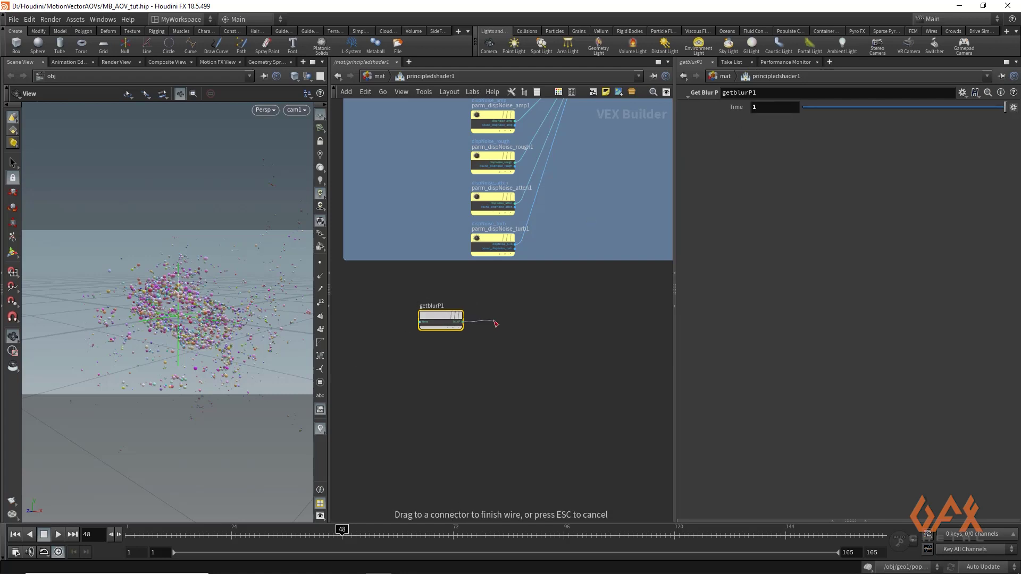
key(Tab)
text(tra)
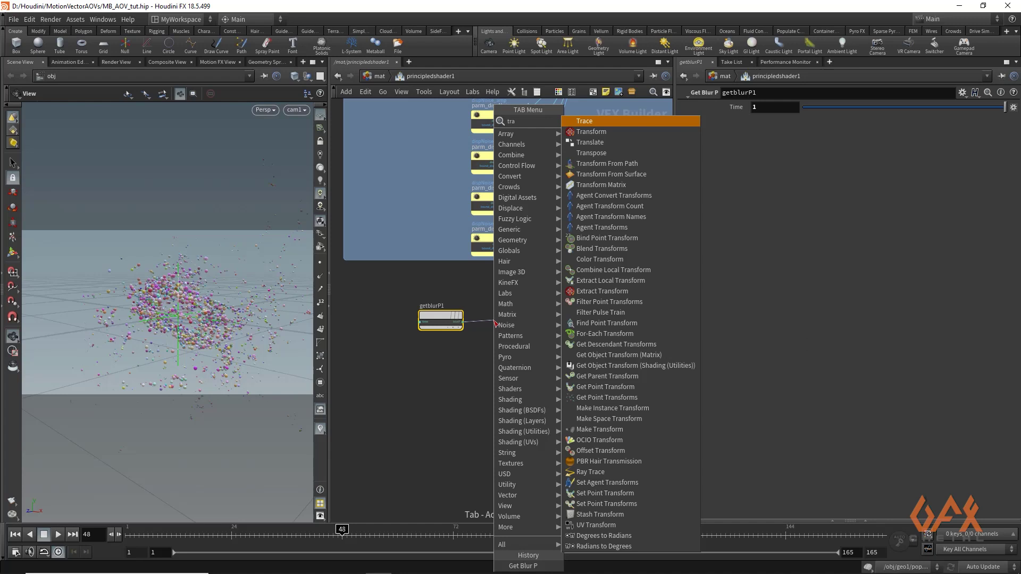
key(Down)
key(Return)
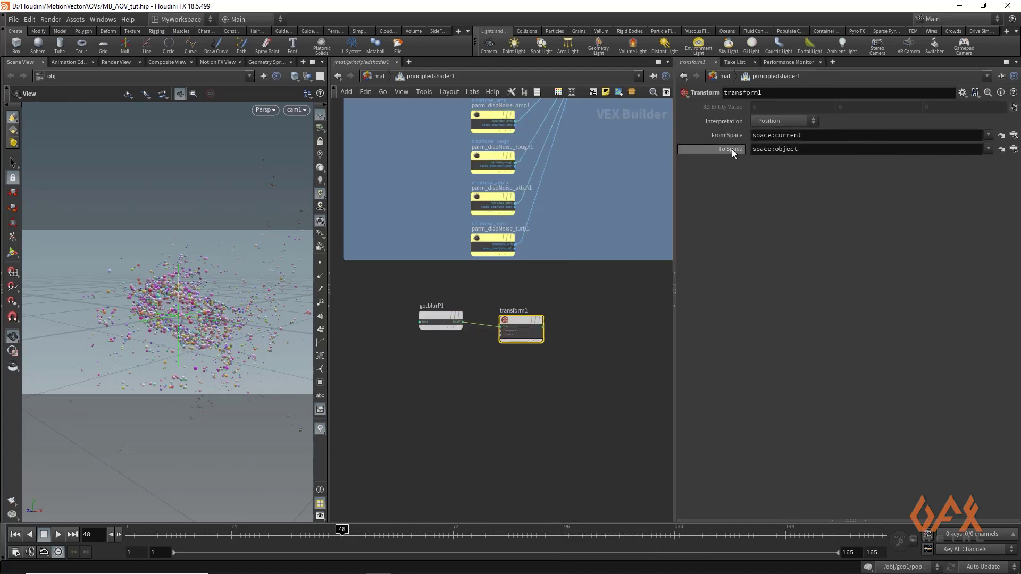
click(989, 149)
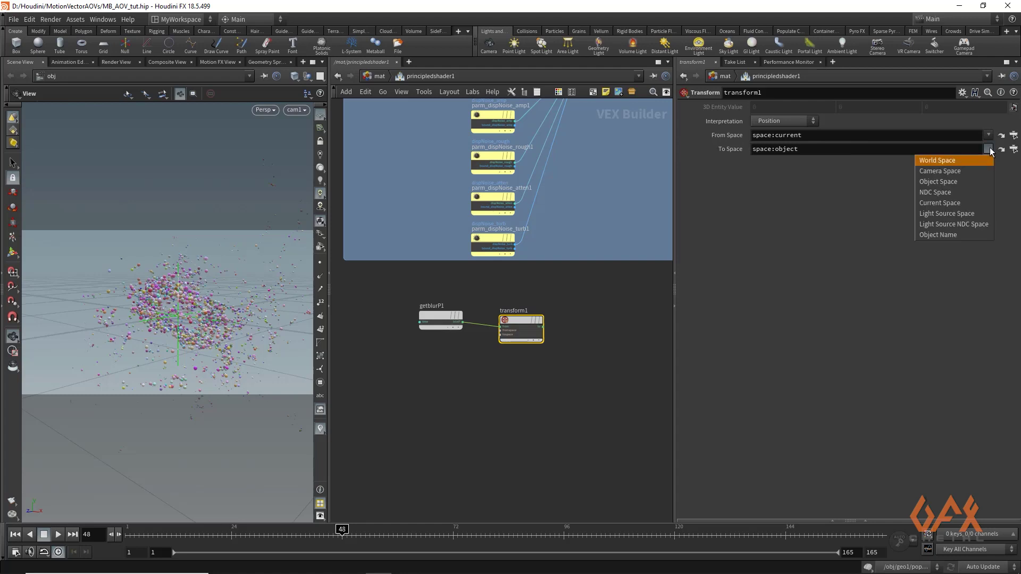
click(946, 192)
Duplicate the Get Blur P and Transform pair below the originals and set the copied Get Blur P's Time to 0.
drag(390, 287, 606, 393)
mouse_move(437, 317)
alt+drag(437, 320, 439, 388)
click(401, 354)
click(440, 392)
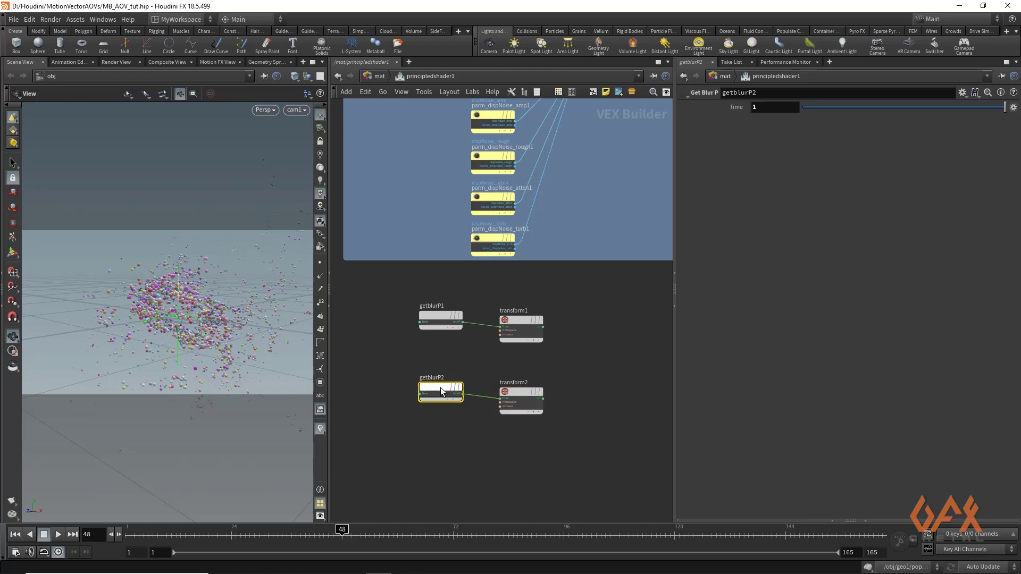
click(763, 109)
text(0)
key(Return)
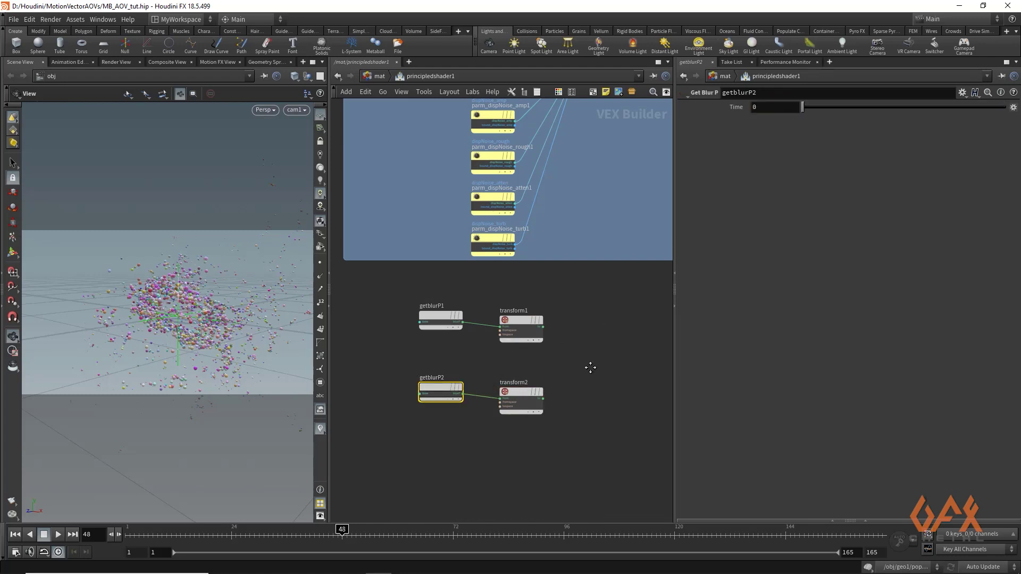
Add a Subtract node and wire transform1 into its first input and transform2 into its second.
middle_drag(603, 371, 540, 349)
key(Tab)
text(sub)
key(Down)
key(Return)
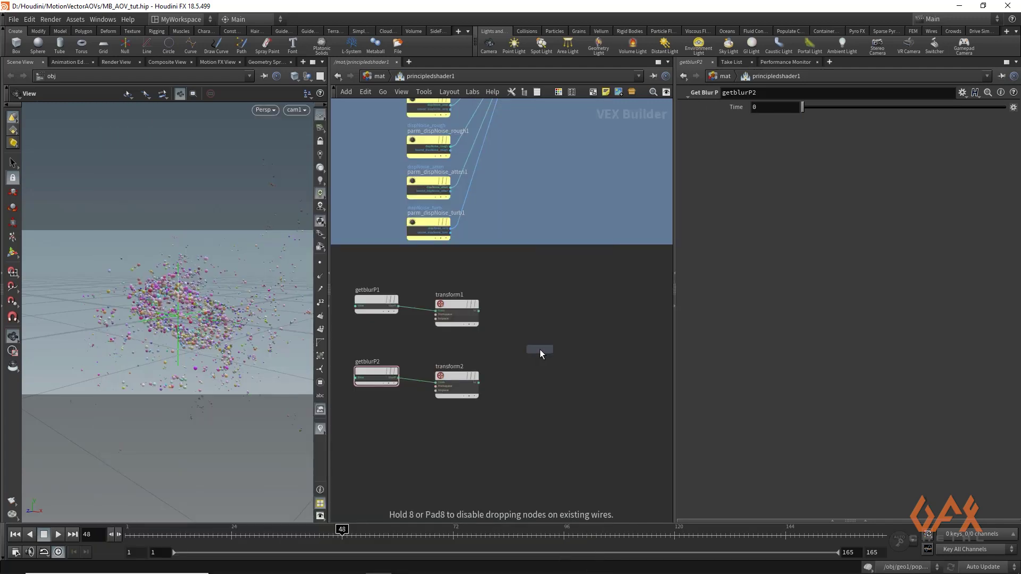
click(541, 349)
drag(480, 314, 520, 355)
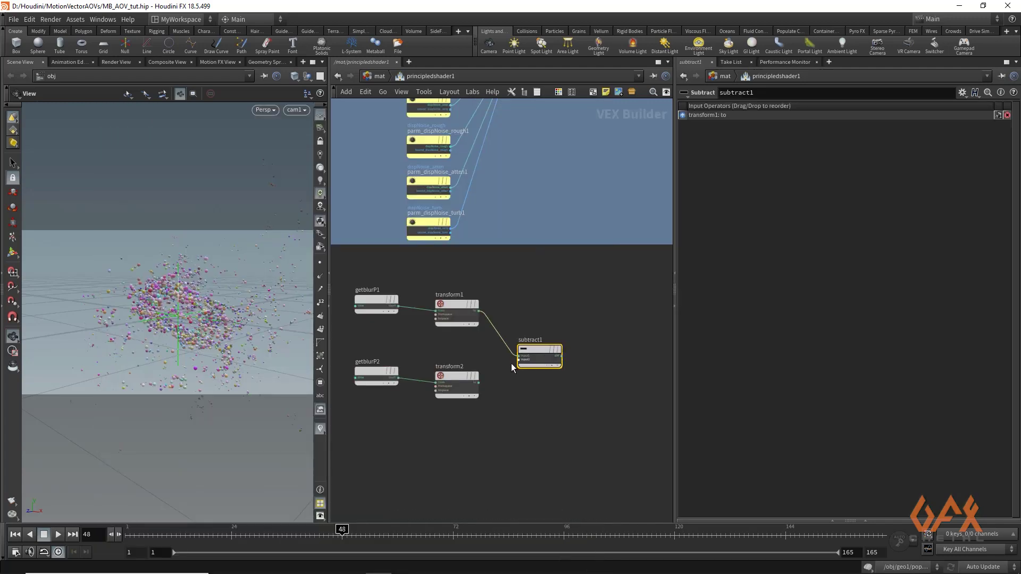
scroll(511, 361, up, 4)
drag(455, 400, 524, 358)
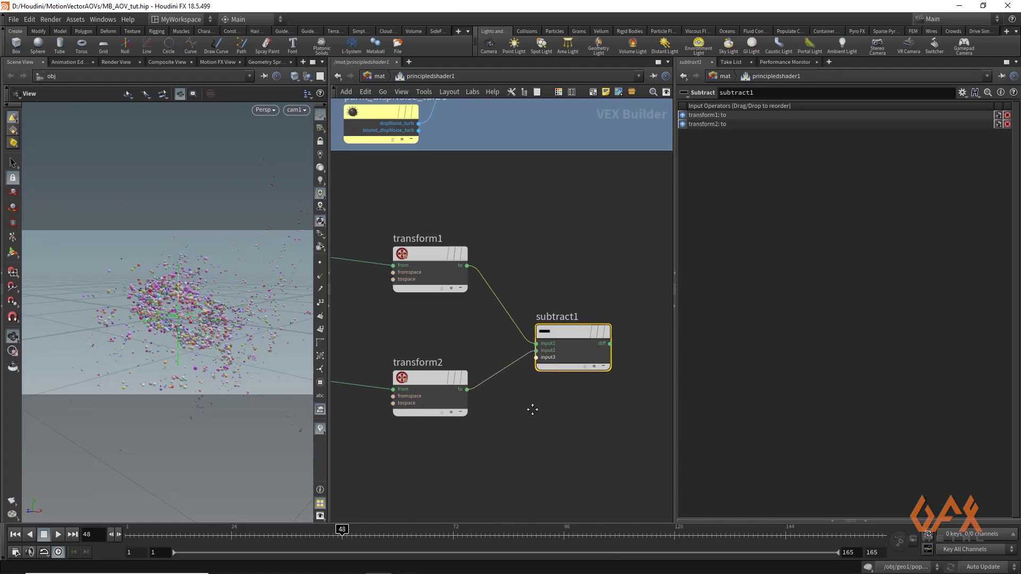
Add a Render State node below transform2 with Signature Vector Values and Value Name image:resolution.
click(495, 360)
key(Tab)
text(rend)
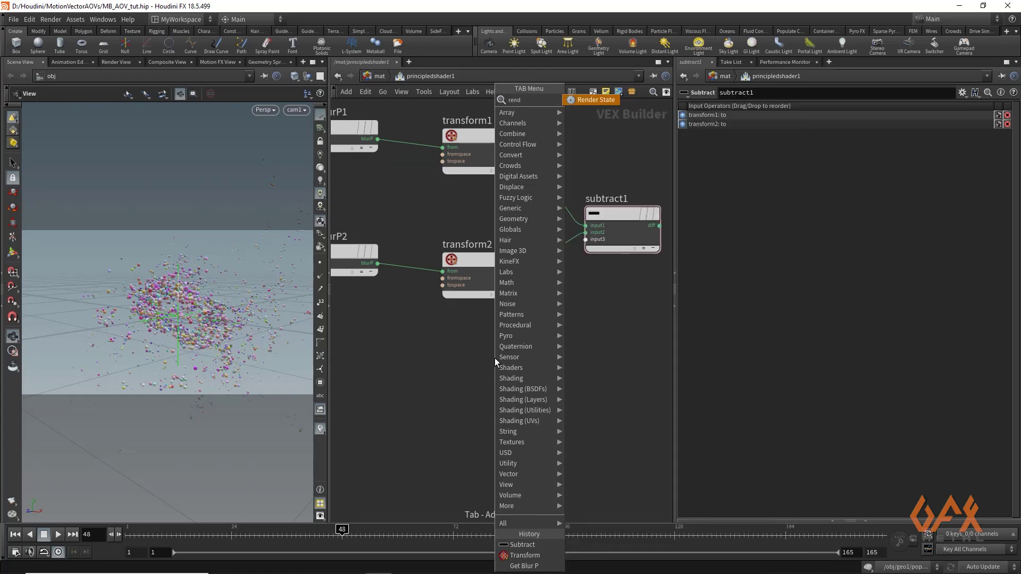
key(Return)
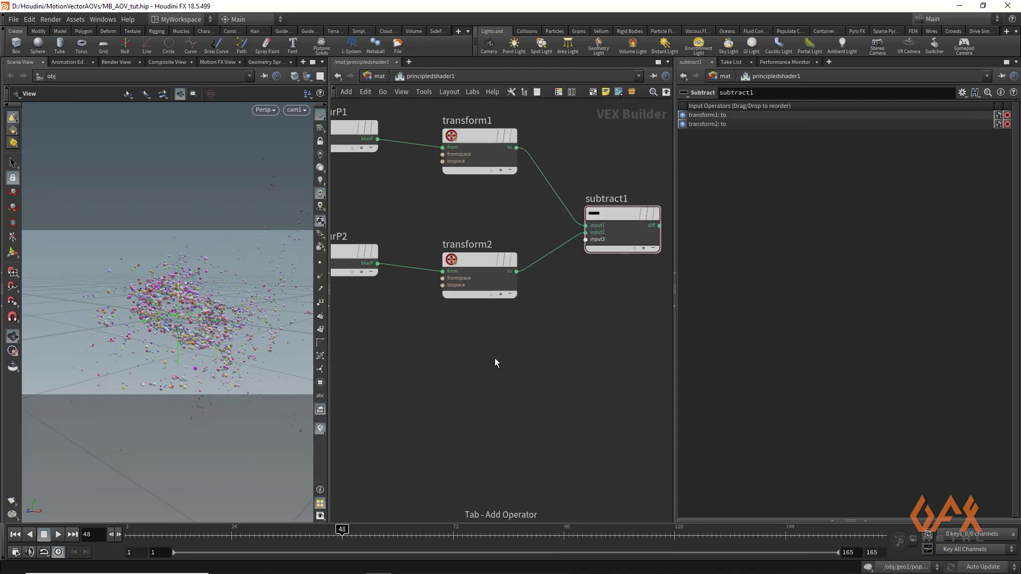
click(495, 359)
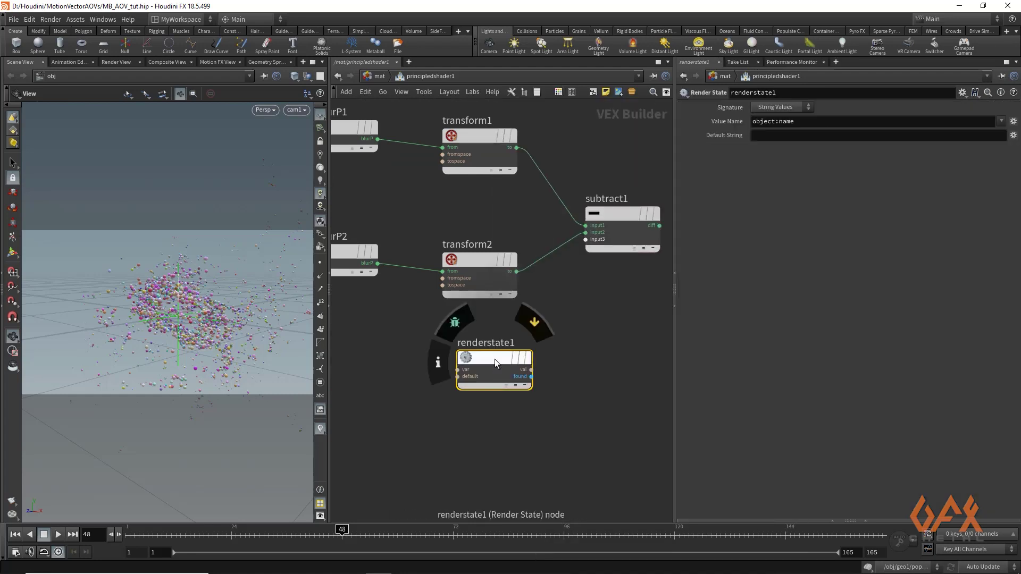
click(796, 107)
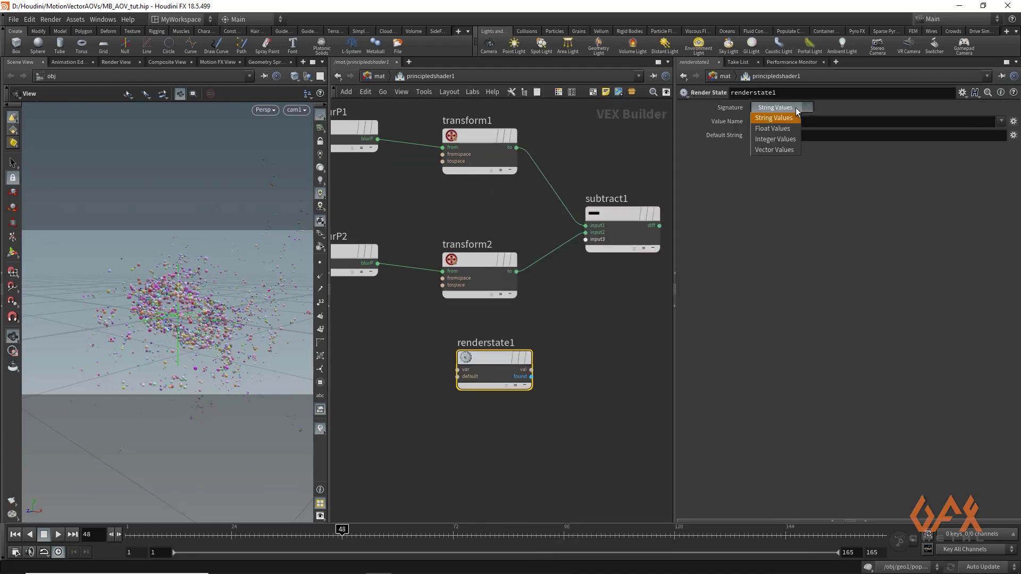
click(786, 149)
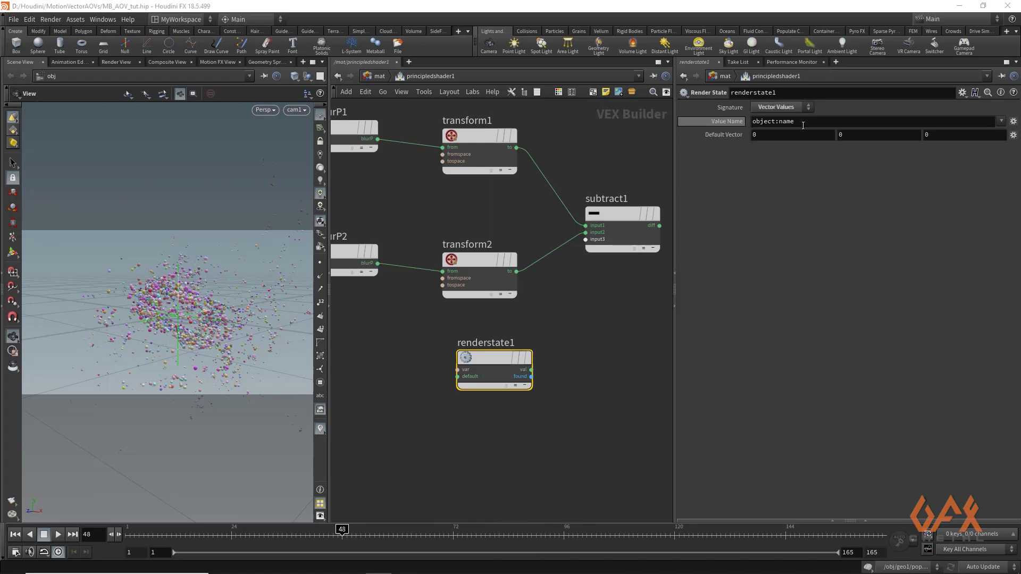
click(1003, 121)
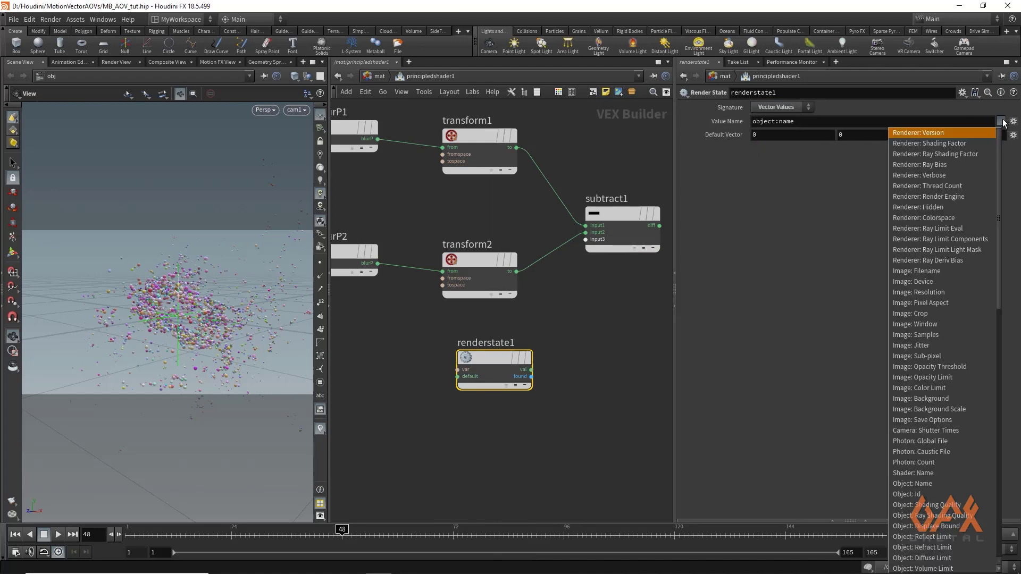
click(918, 292)
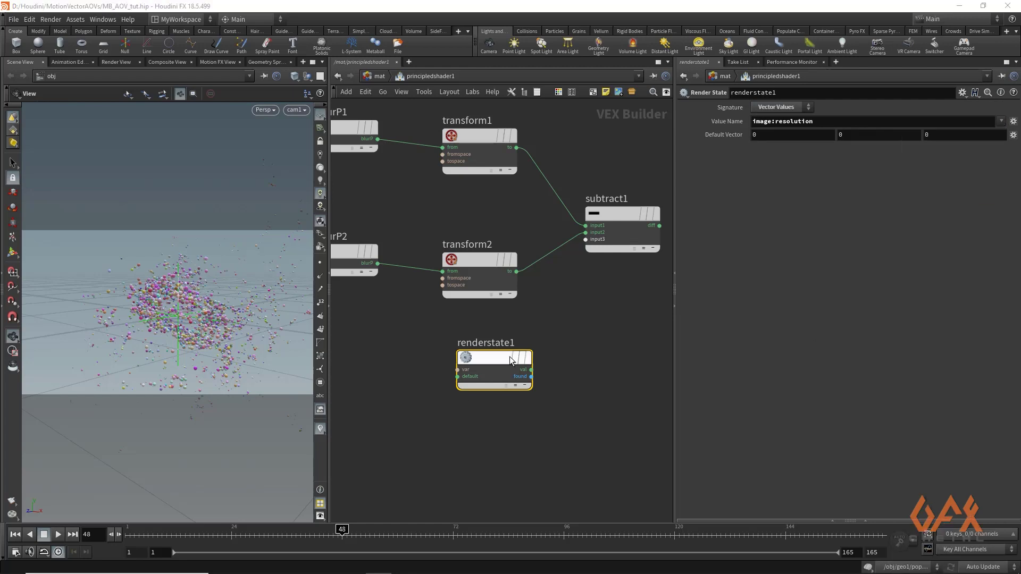
Add a Multiply node and wire subtract1's diff into its first input and renderstate1's val into its second.
key(Tab)
text(mul)
key(Return)
click(538, 308)
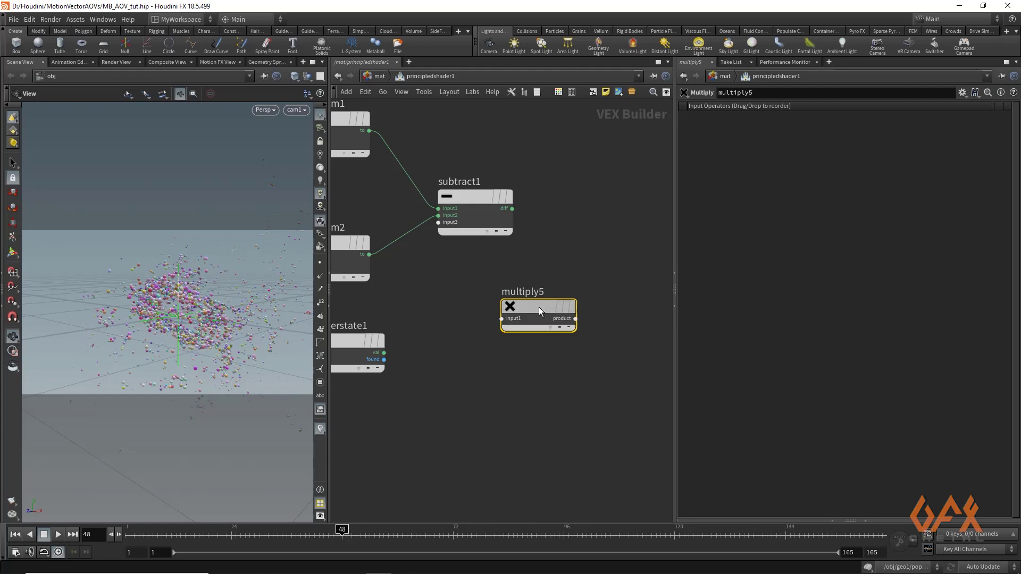
drag(539, 308, 591, 299)
drag(512, 209, 555, 310)
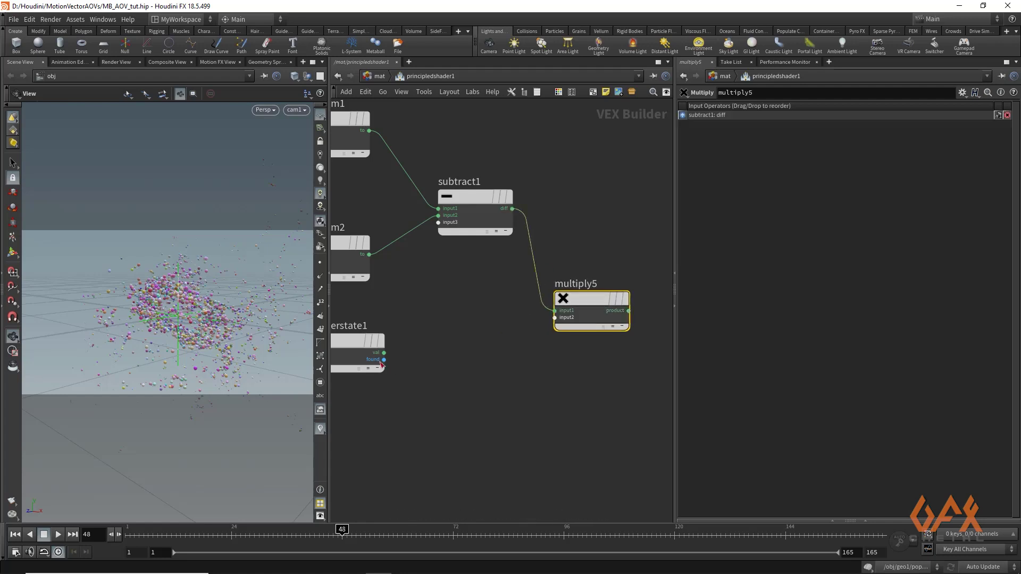
drag(384, 352, 555, 317)
Add a Vector to Float node fed by the product output of multiply5.
middle_drag(593, 372, 398, 349)
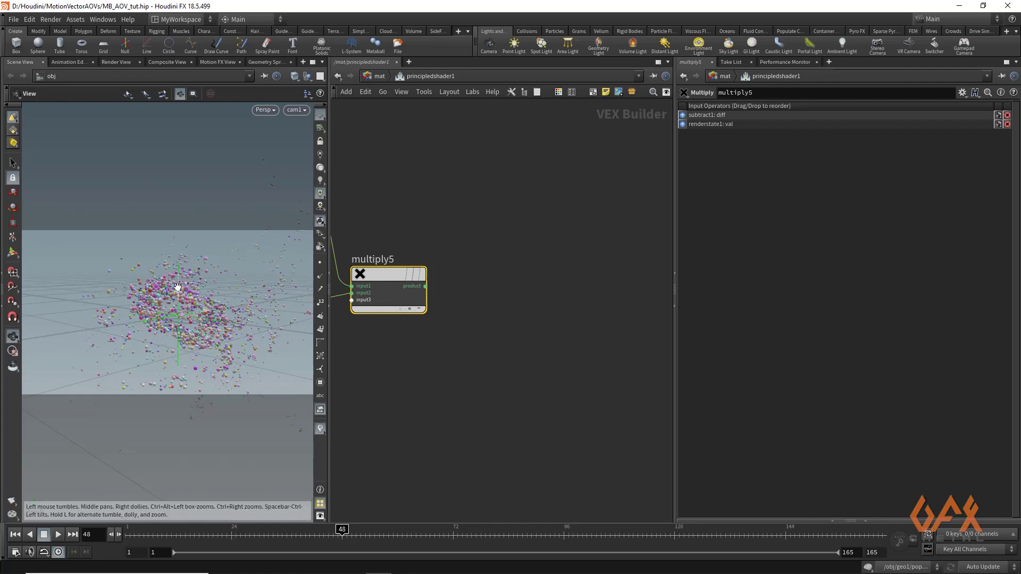
middle_drag(475, 308, 498, 286)
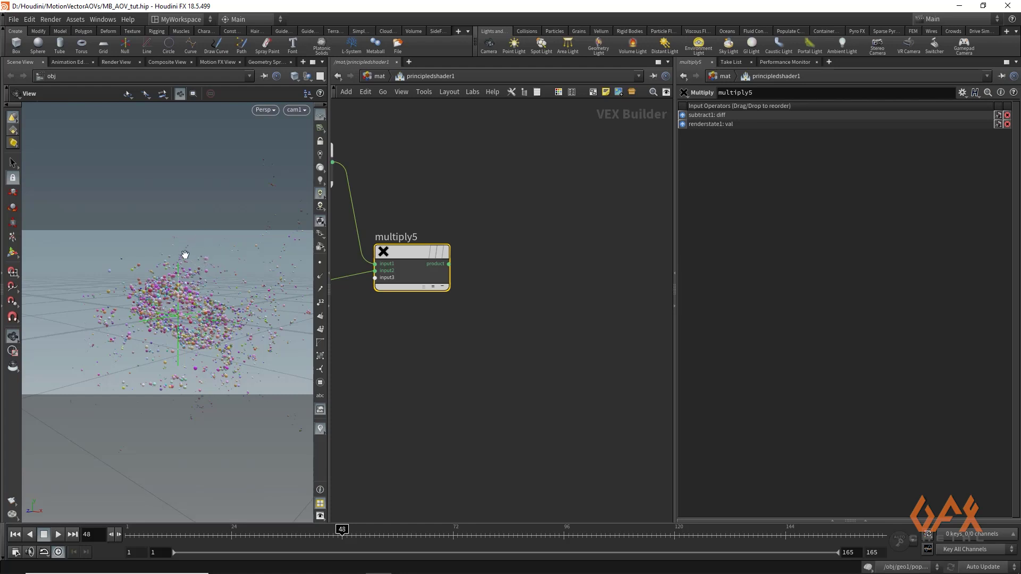
middle_drag(494, 264, 456, 272)
drag(380, 262, 433, 231)
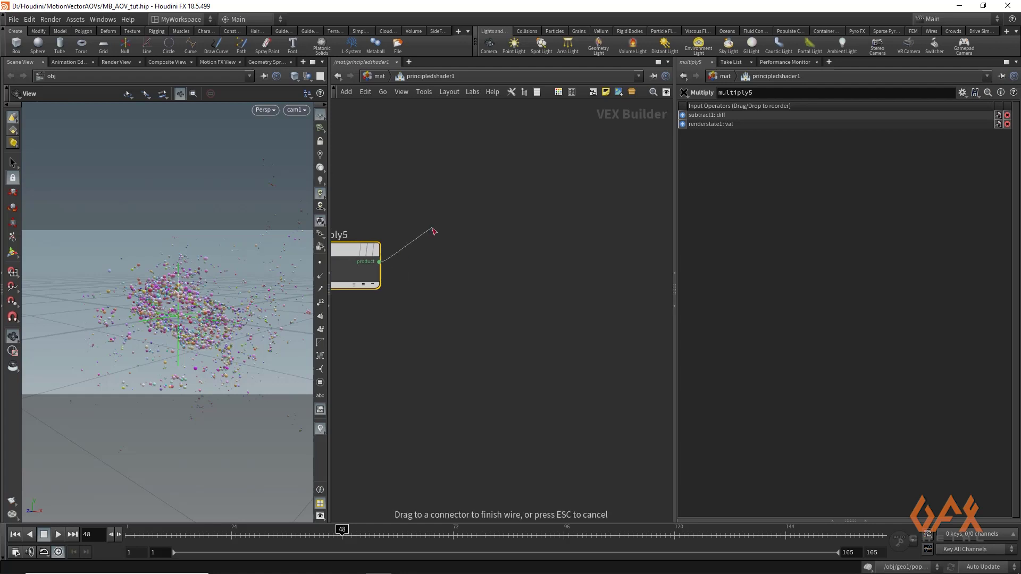
key(Tab)
text(vectoto)
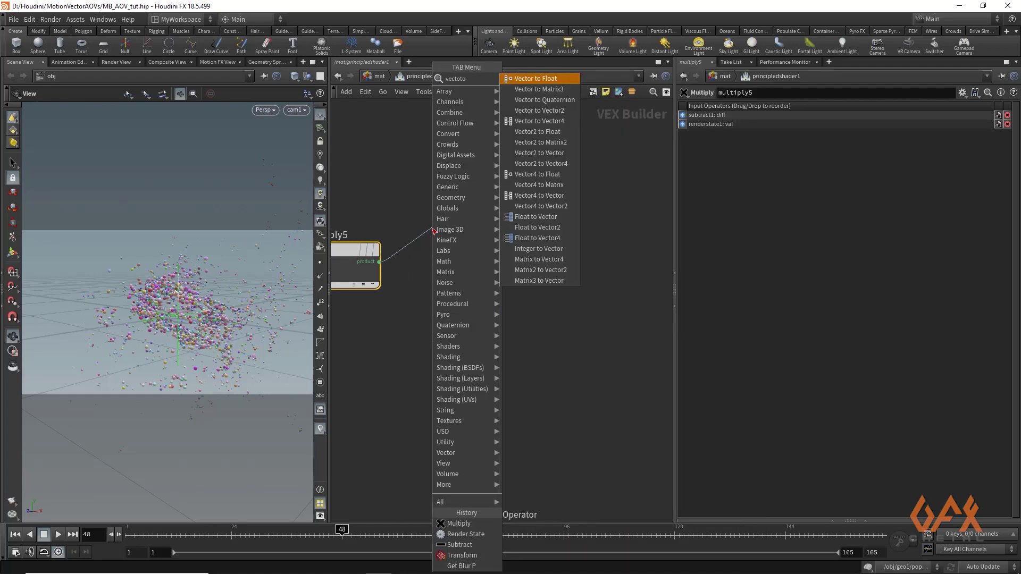
key(Return)
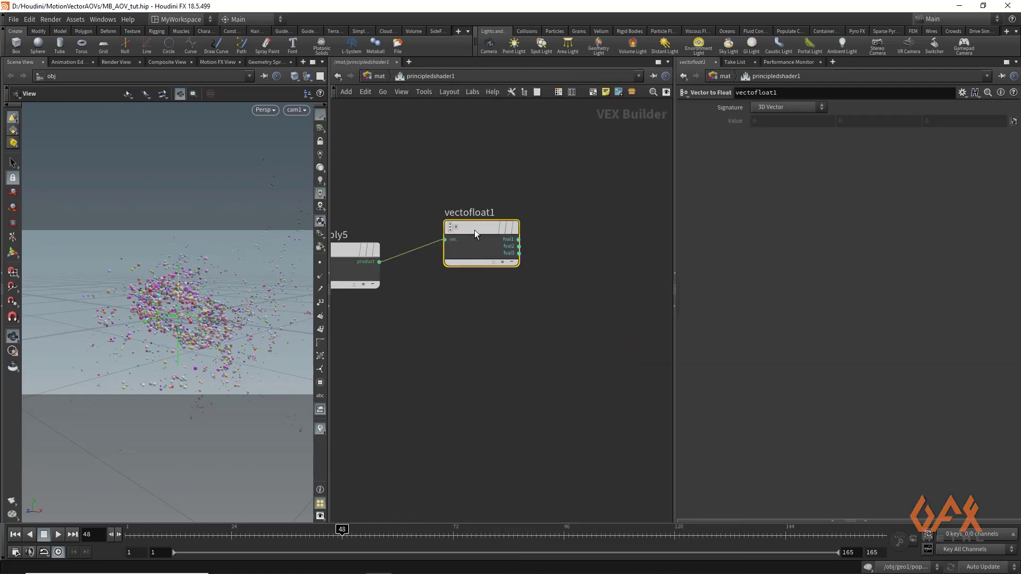
click(448, 235)
Add a Float to Vector node beside vectofloat1.
key(Tab)
text(f)
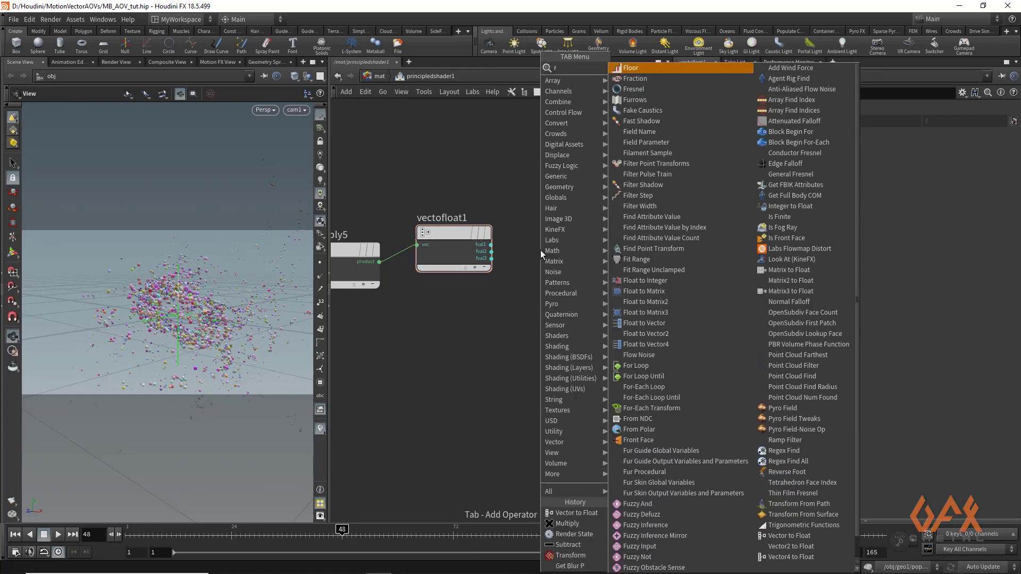
text(loatt)
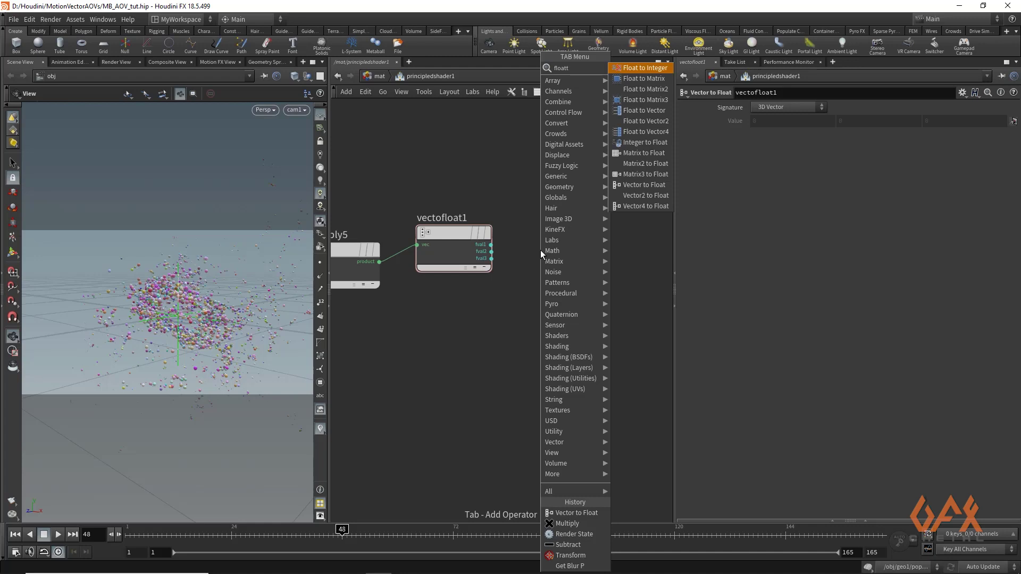
key(Down)
key(Down)
key(Down)
key(Down)
key(Return)
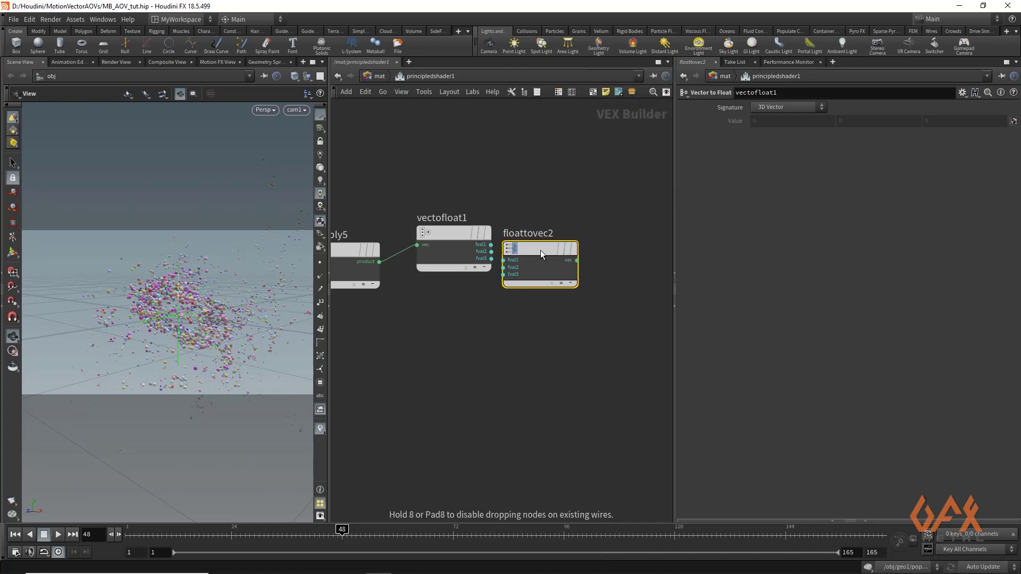
click(540, 250)
Wire vectofloat1 to floattovec2 with the first two components swapped: fval1 to fval2, fval2 to fval1, and fval3 to fval3.
scroll(516, 201, up, 3)
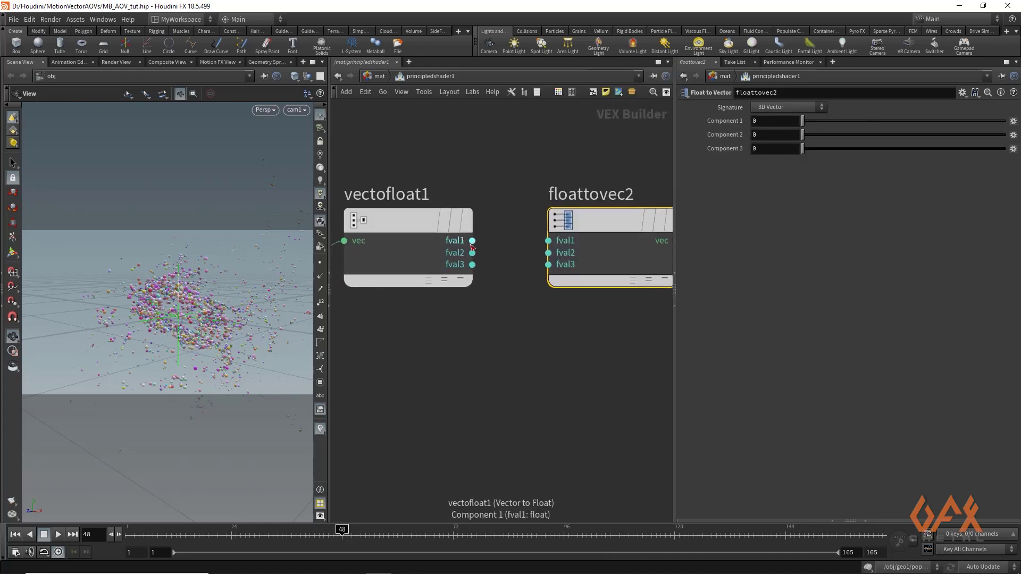
drag(473, 242, 548, 253)
drag(472, 253, 548, 240)
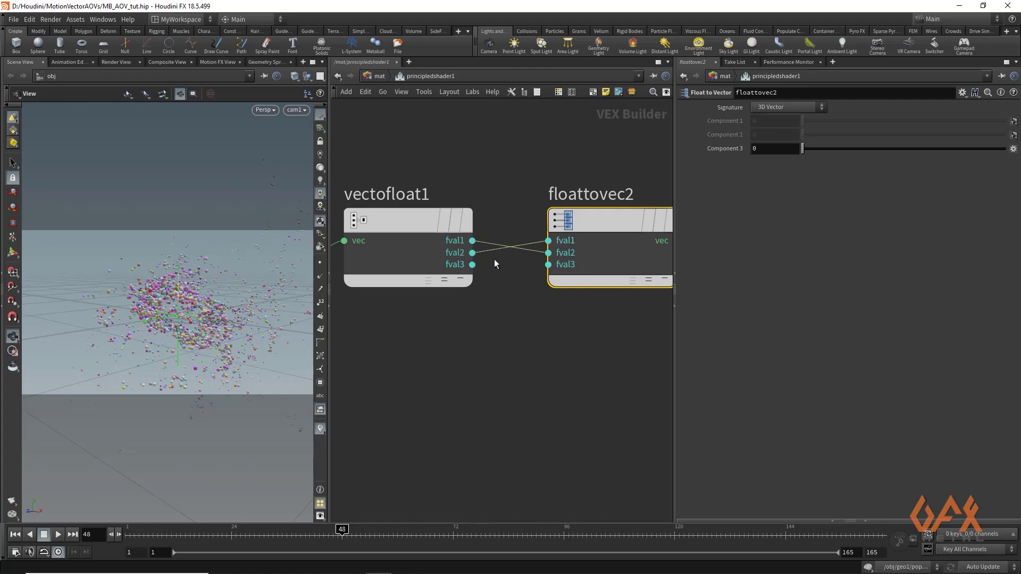
drag(472, 264, 549, 264)
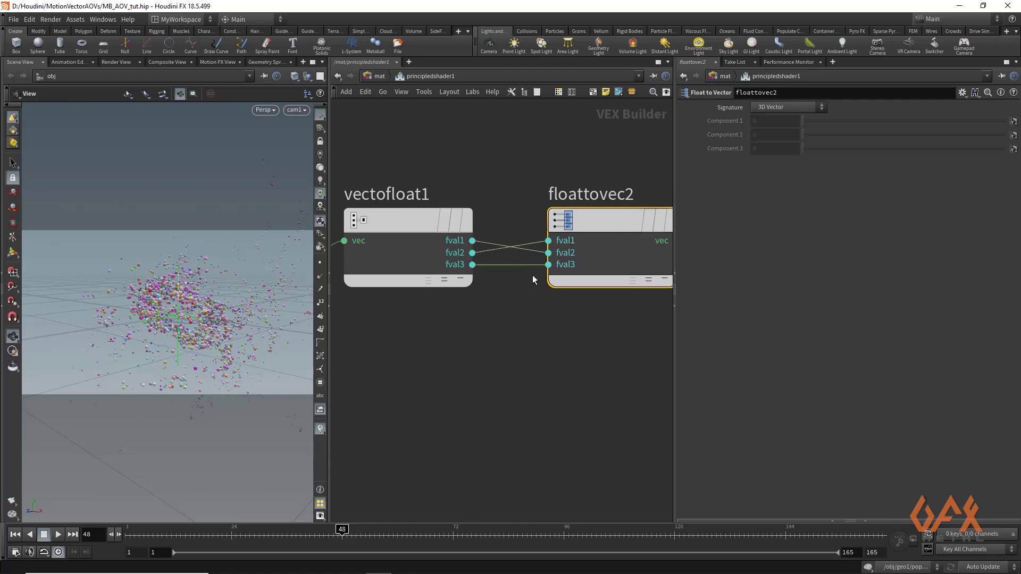
Add a Bind Export node after floattovec2 and wire the vec output into its input.
middle_drag(535, 271, 327, 276)
middle_drag(532, 277, 510, 269)
key(Tab)
text(bindex)
key(Return)
click(529, 231)
click(398, 237)
click(476, 249)
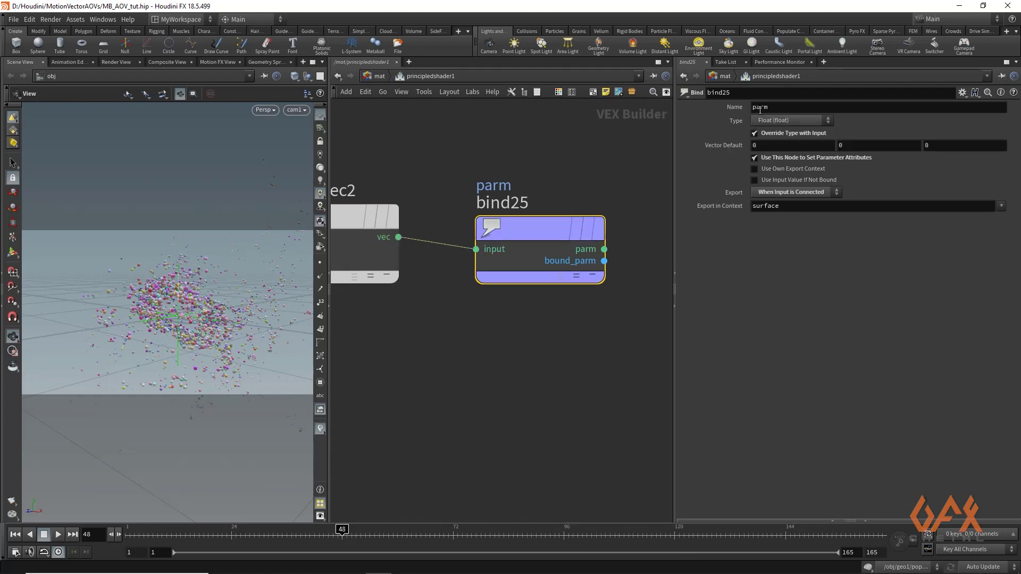
Name the bind node's parameter mvb and set its Type to Vector (vector).
drag(771, 107, 701, 107)
text(mvb)
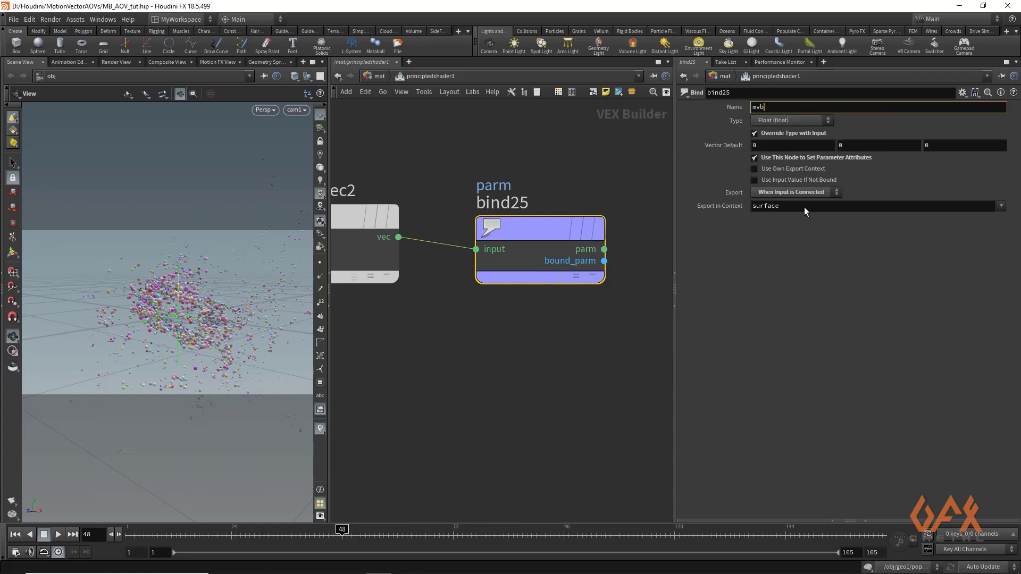
click(785, 121)
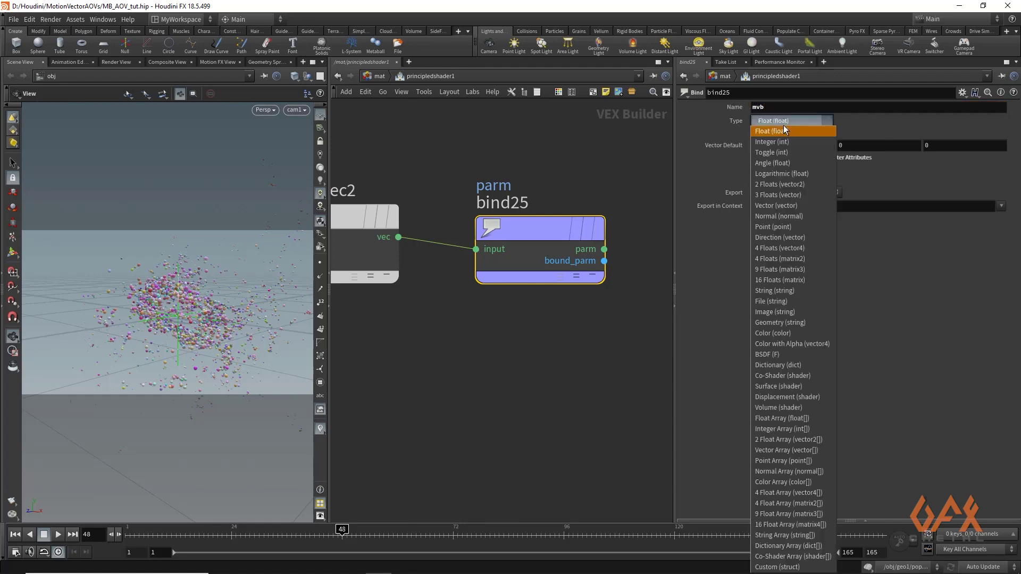
click(771, 209)
scroll(534, 401, down, 10)
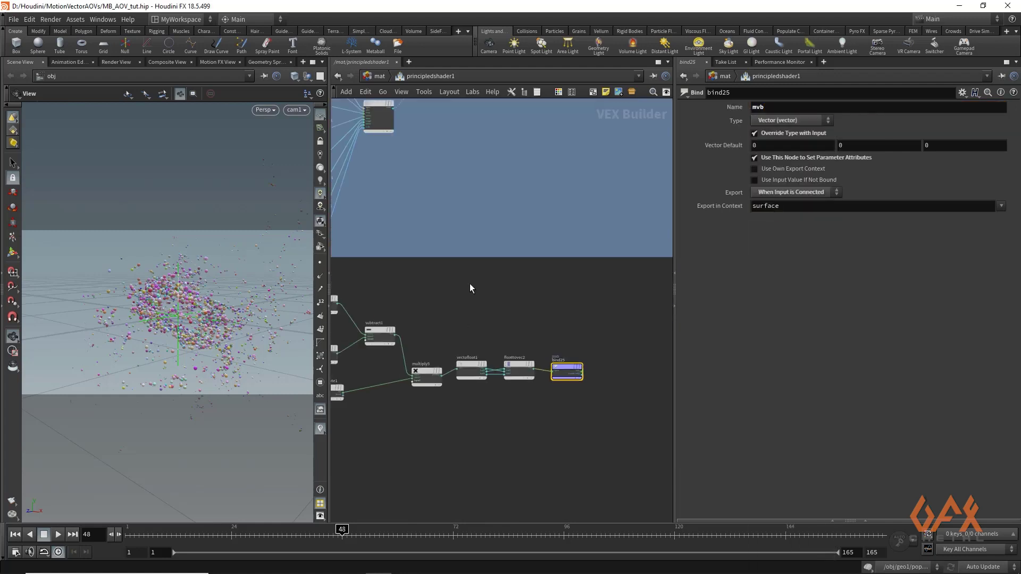
scroll(510, 314, up, 8)
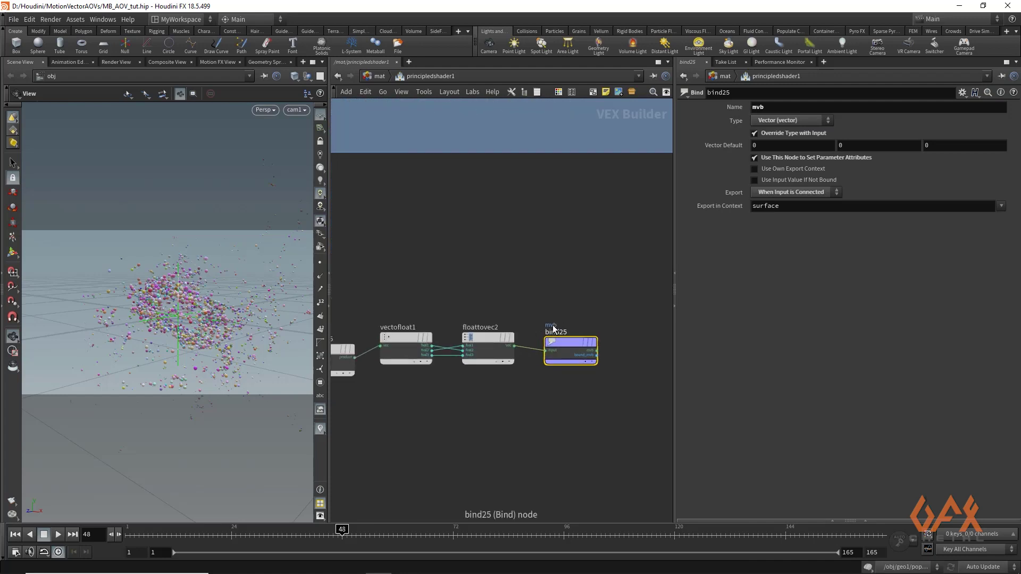
scroll(556, 328, up, 2)
scroll(522, 272, down, 3)
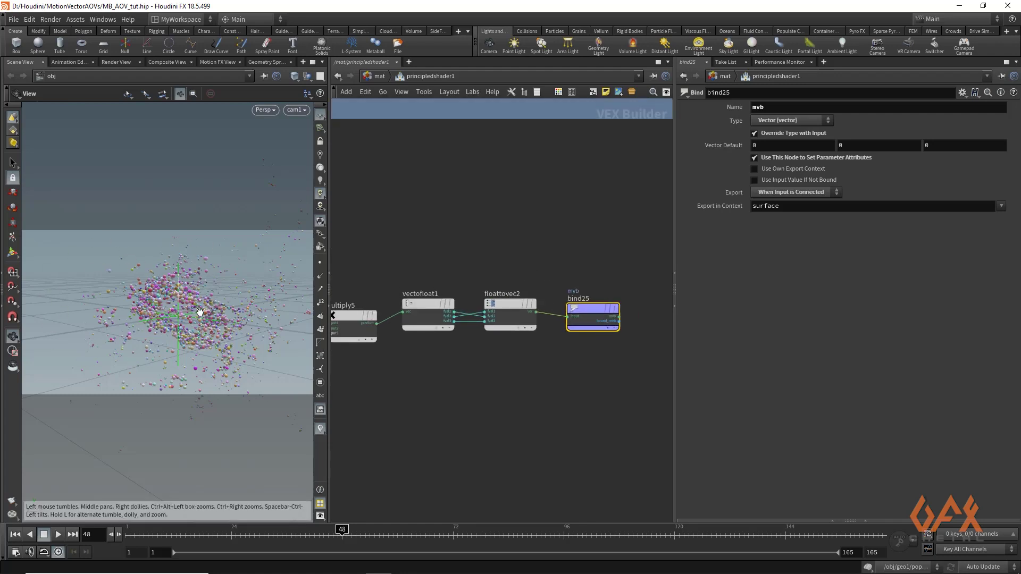
Go to the out network and add one extra image plane to the mantra1 node.
click(384, 76)
click(423, 78)
click(451, 142)
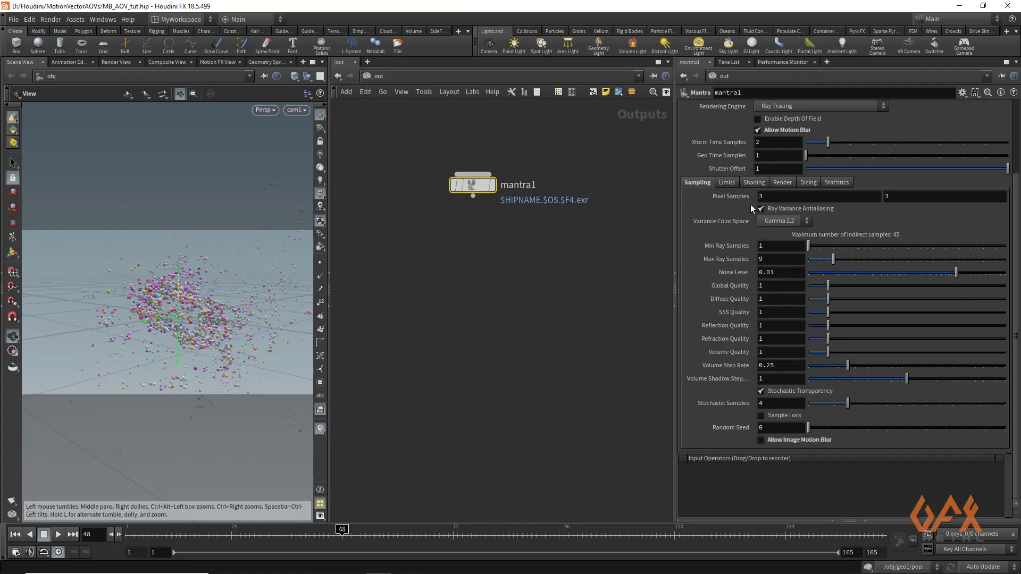
scroll(752, 206, up, 3)
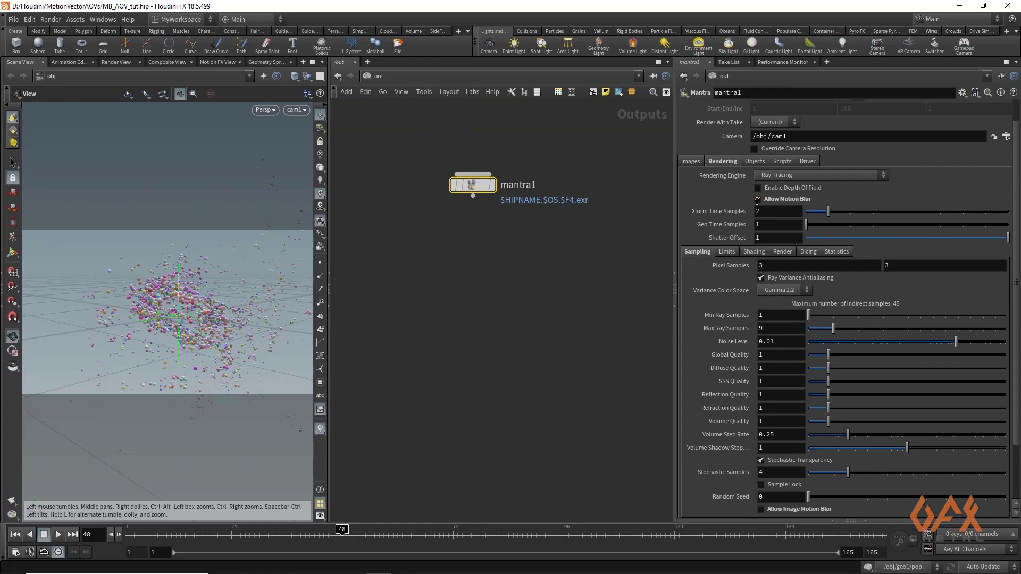
click(691, 161)
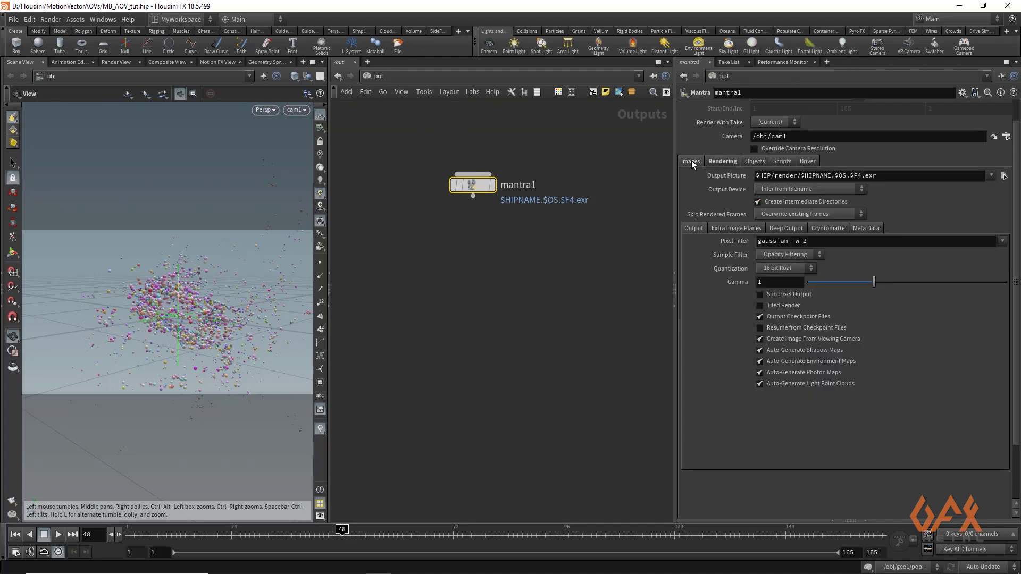
click(725, 228)
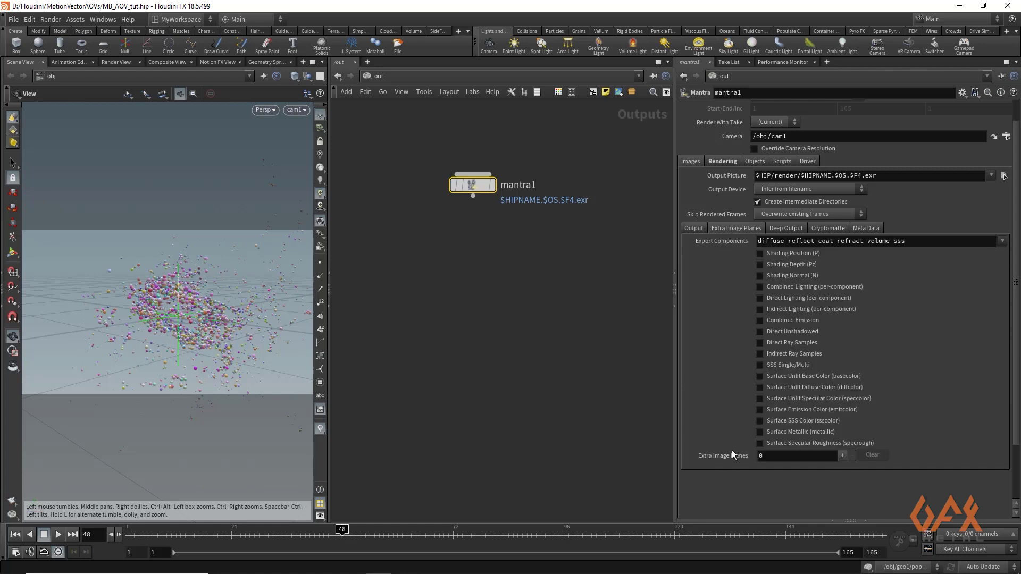
click(843, 456)
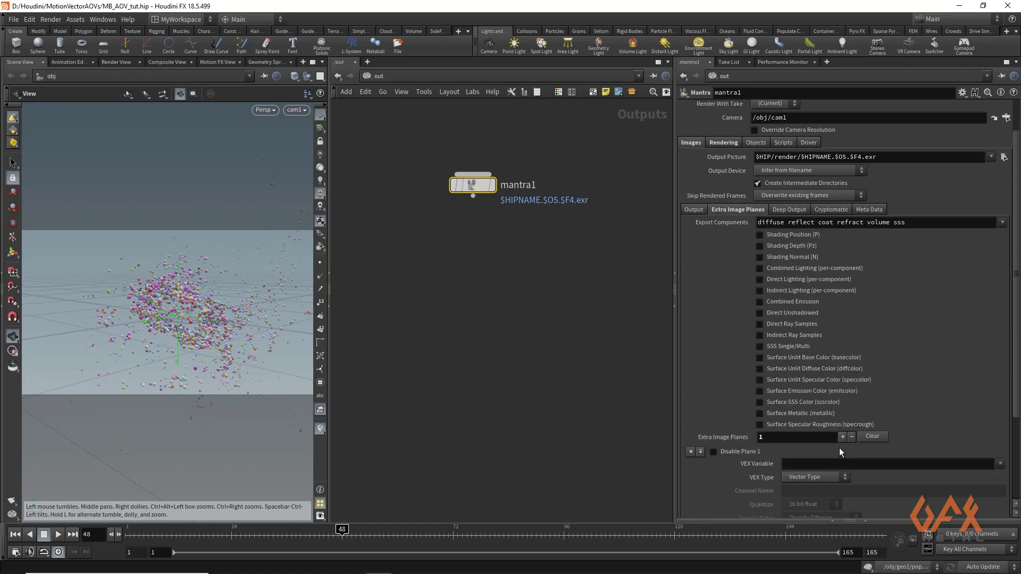
Set the extra image plane's VEX Variable to mvb and its VEX Type to Vector Type.
scroll(872, 405, down, 5)
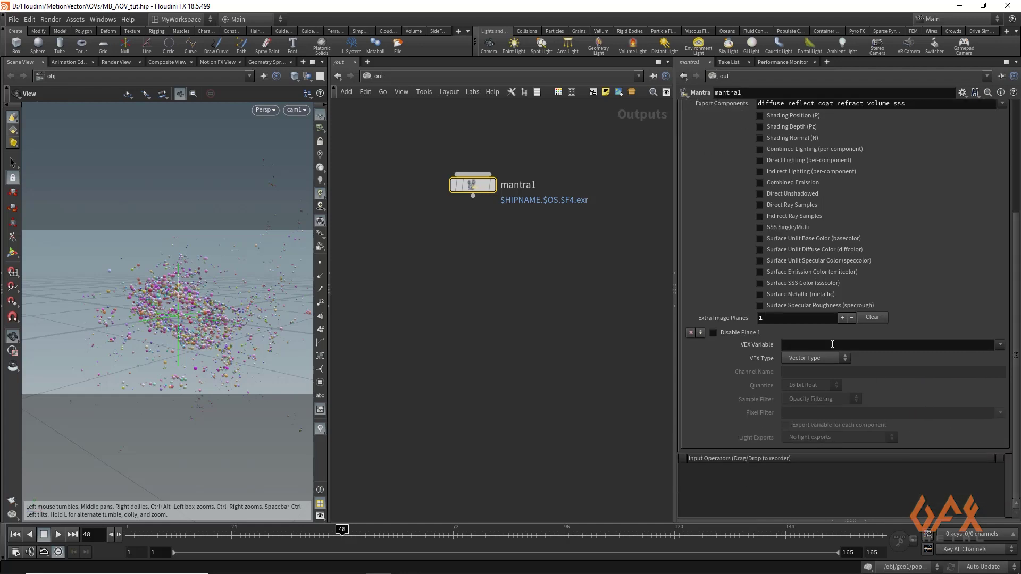
click(832, 345)
text(mvb)
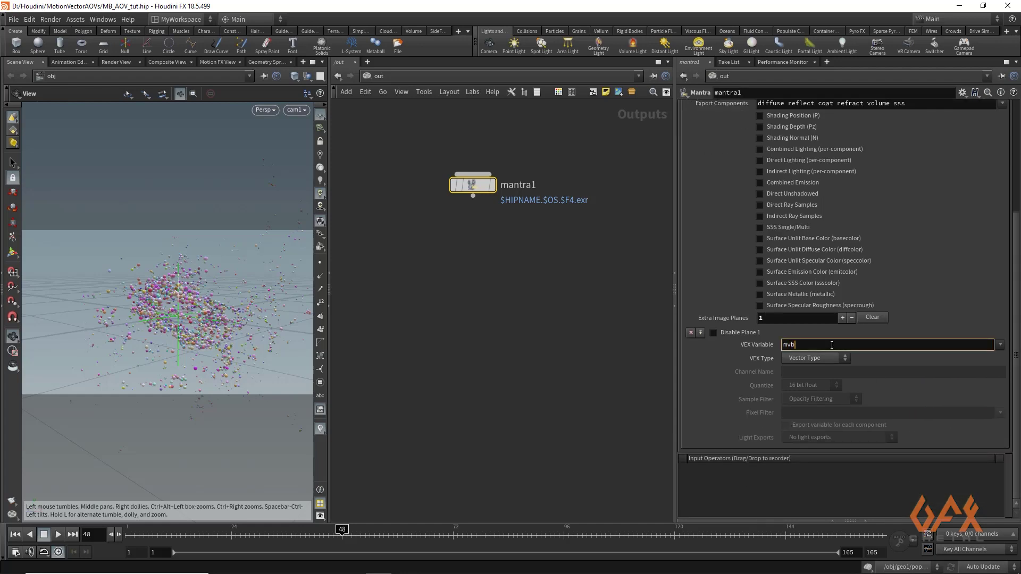
click(806, 358)
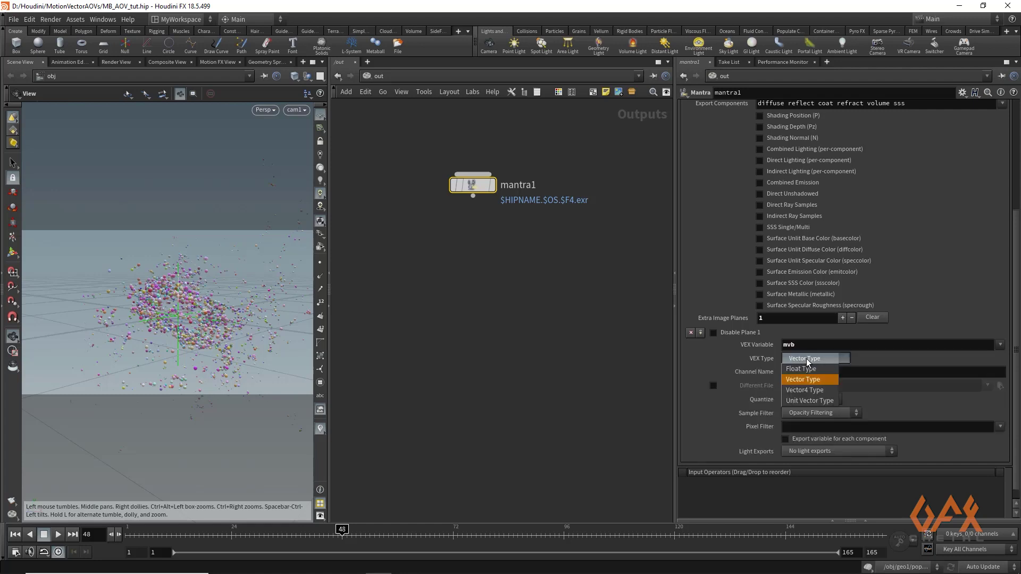
click(805, 379)
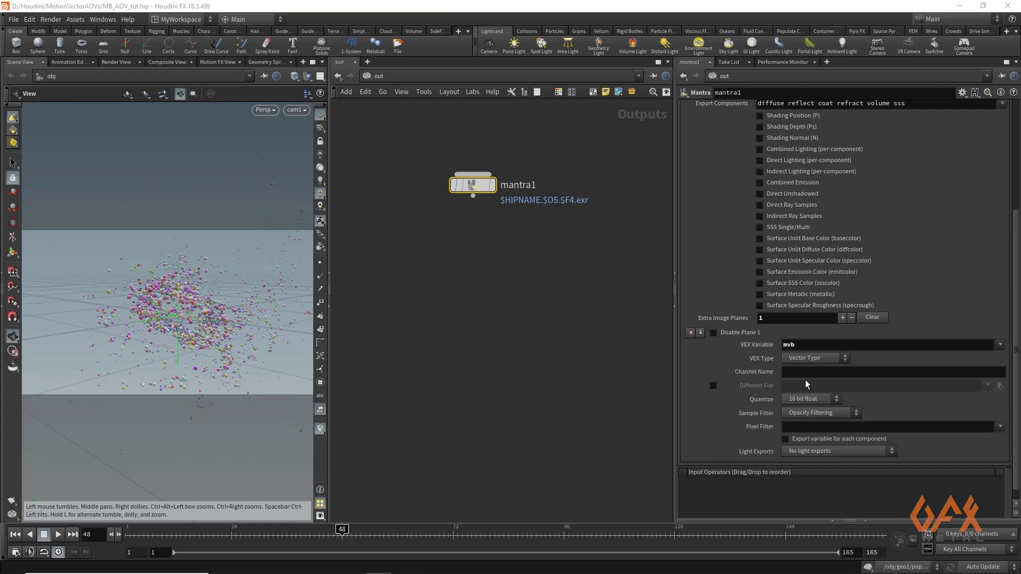
scroll(715, 174, up, 4)
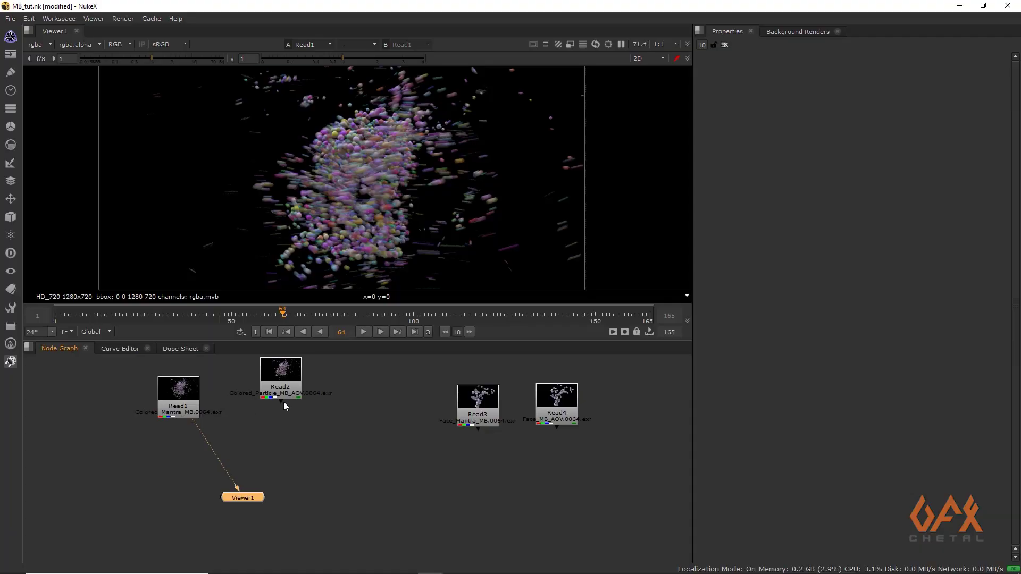
In NukeX, shift the Read1 node slightly aside and connect Viewer1 to Read2, the particle AOV render.
drag(185, 396, 172, 392)
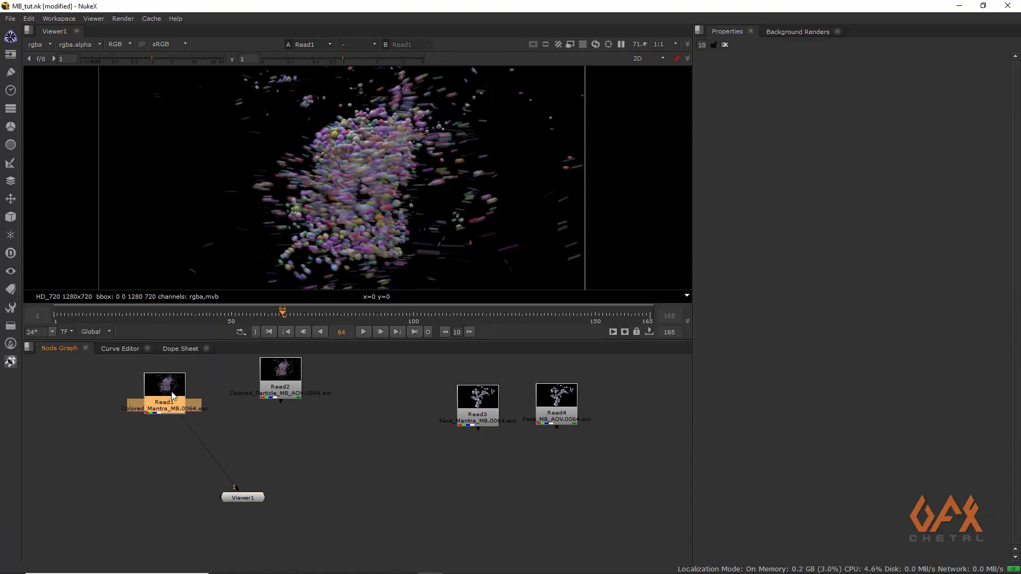
click(242, 497)
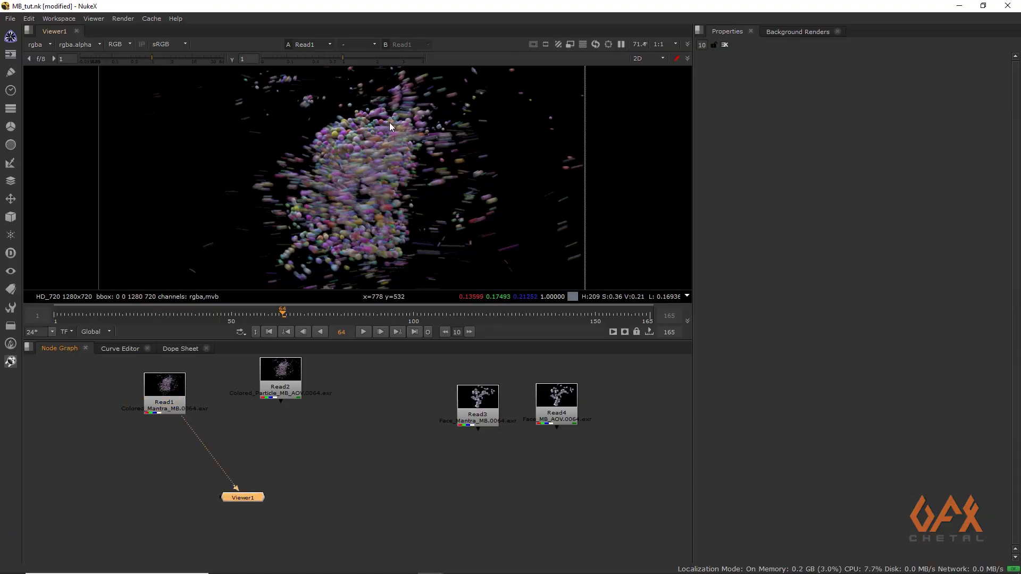
click(287, 382)
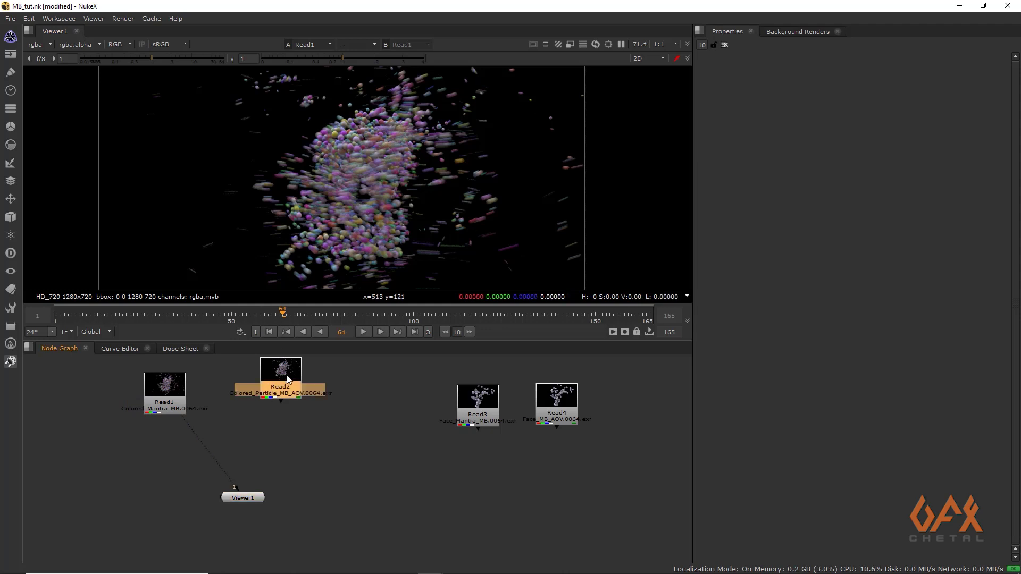
key(1)
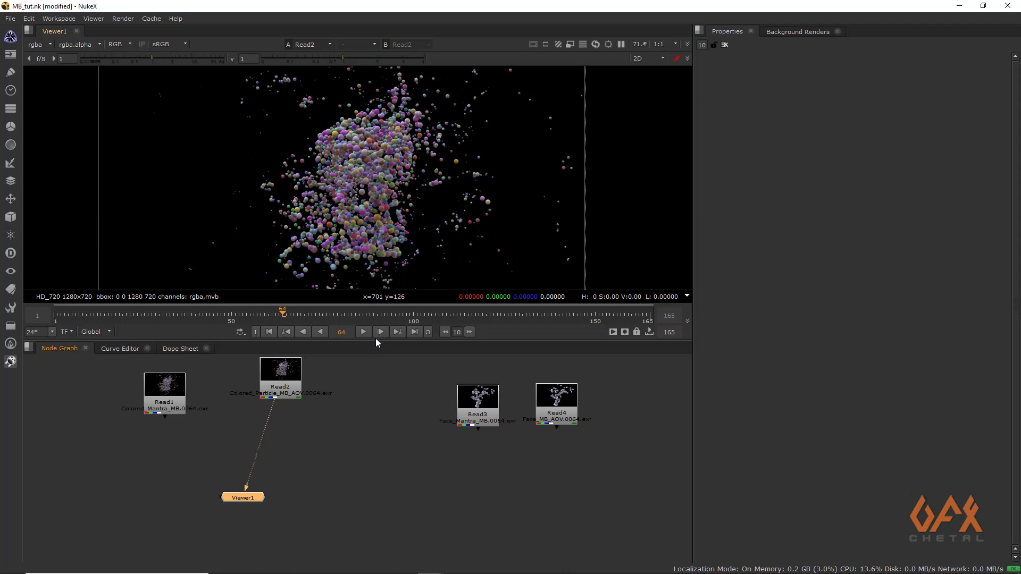
Enlarge the viewer area and display the mvb layer of Read2.
drag(376, 340, 343, 383)
click(43, 45)
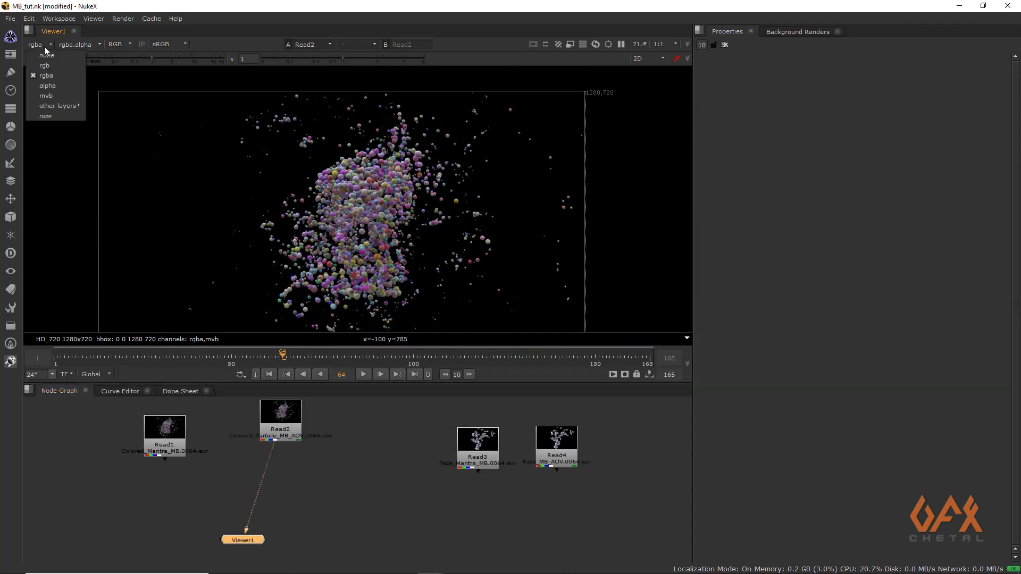
click(54, 97)
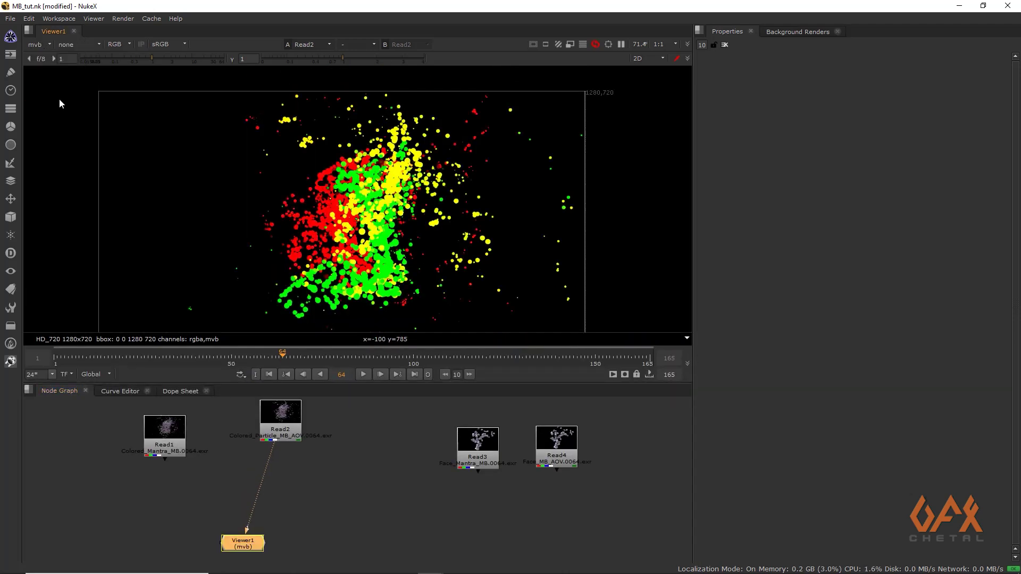
Switch the viewer back to rgba and view the face renders Read3 and Read4 in turn, shifting Read3 slightly aside.
click(46, 45)
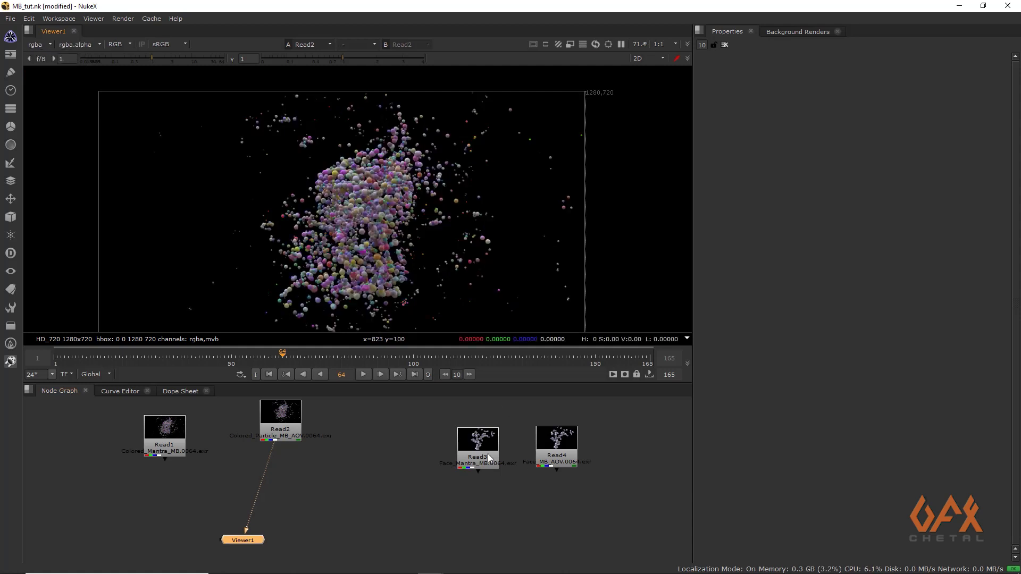
drag(489, 456, 456, 442)
key(1)
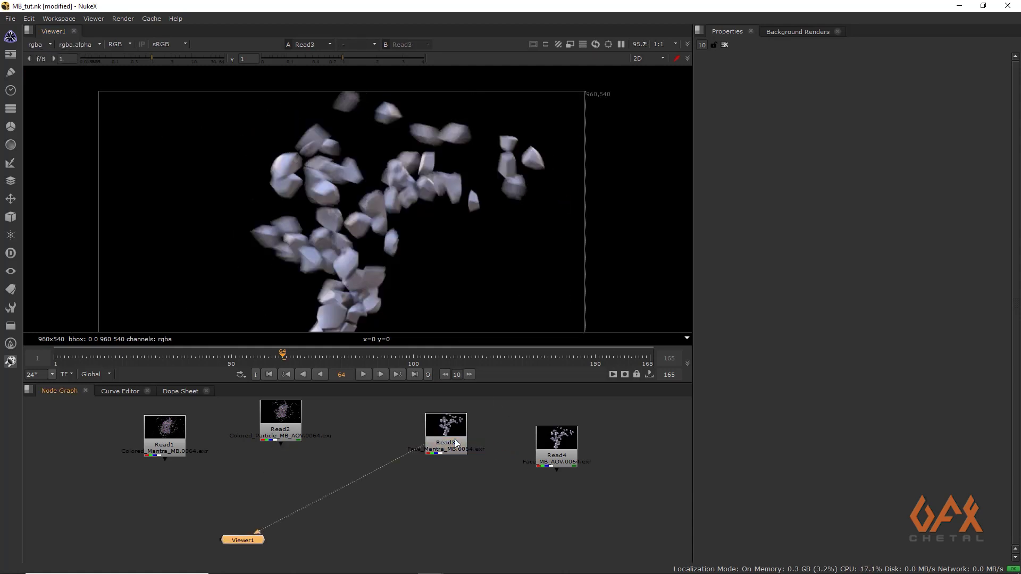
click(549, 447)
key(1)
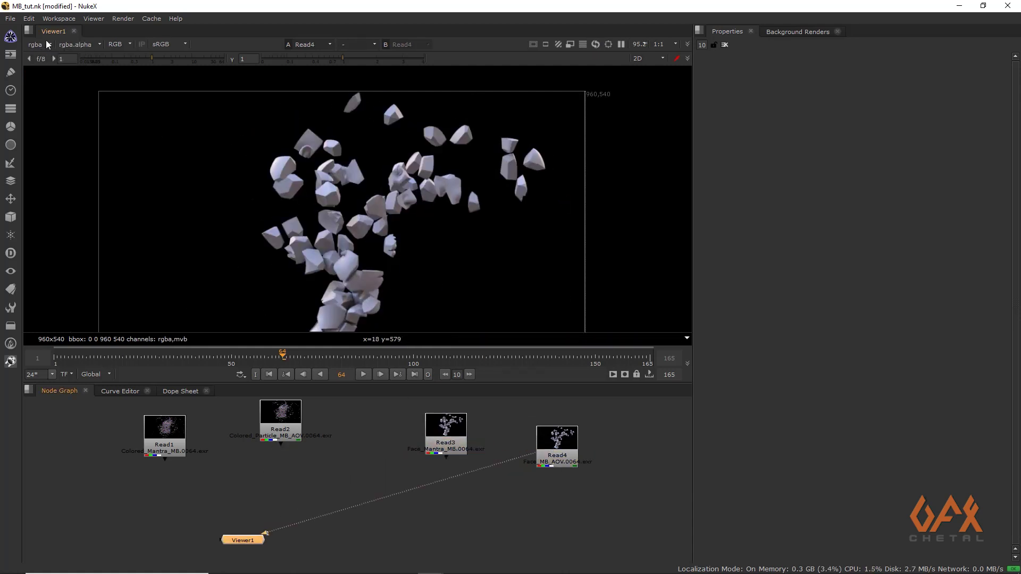
Check the mvb layer of Read4 in the viewer, then return to the rgba layer.
click(39, 44)
click(50, 96)
click(41, 44)
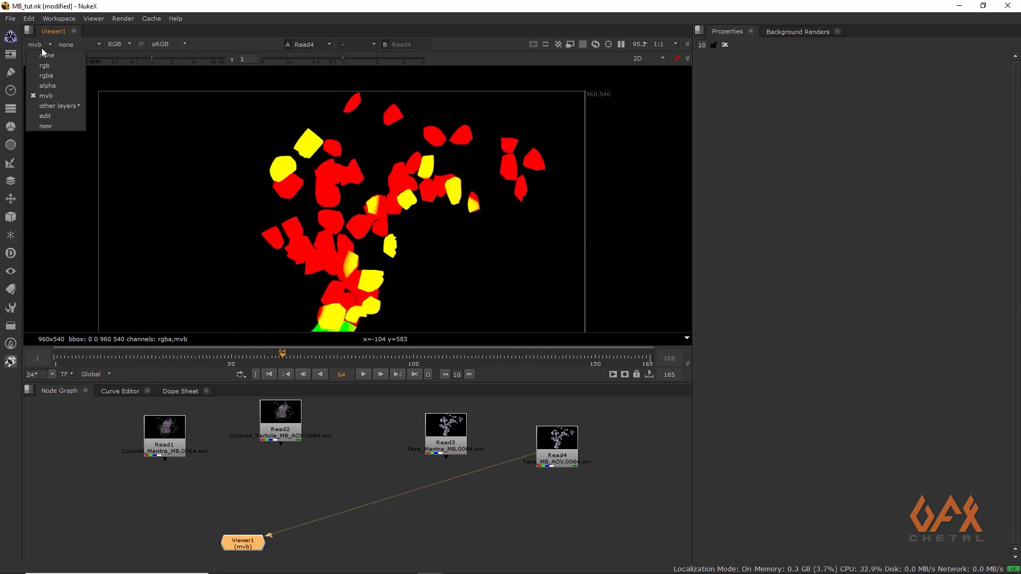
click(50, 76)
Reposition Viewer1 below Read4 in the node graph.
middle_drag(531, 445, 452, 440)
drag(164, 536, 468, 540)
click(479, 444)
drag(479, 444, 478, 438)
click(468, 540)
middle_drag(371, 246, 391, 182)
Insert a VectorBlur node between Read4 and Viewer1 and set its uv channels to mvb.
click(467, 431)
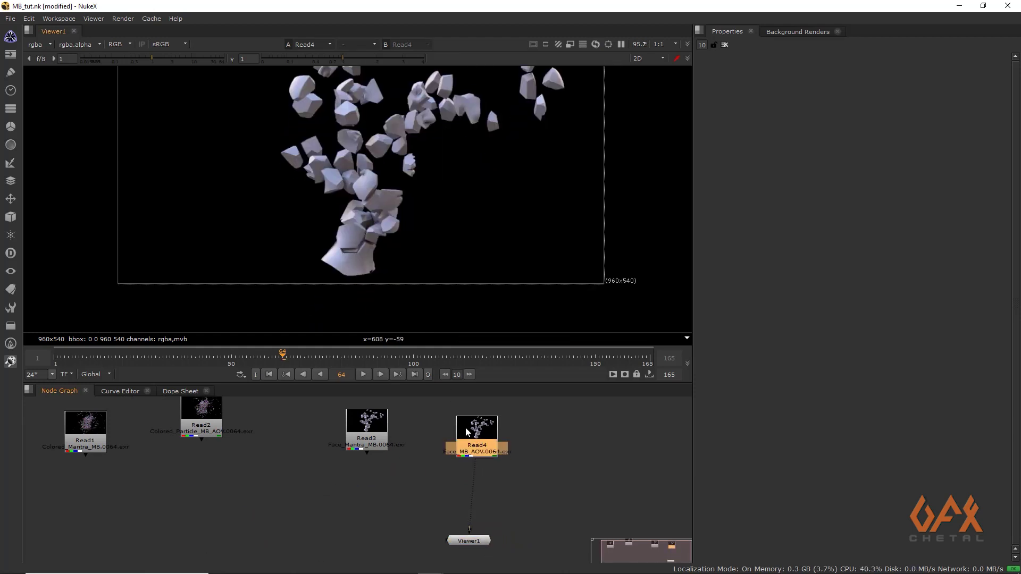
click(10, 143)
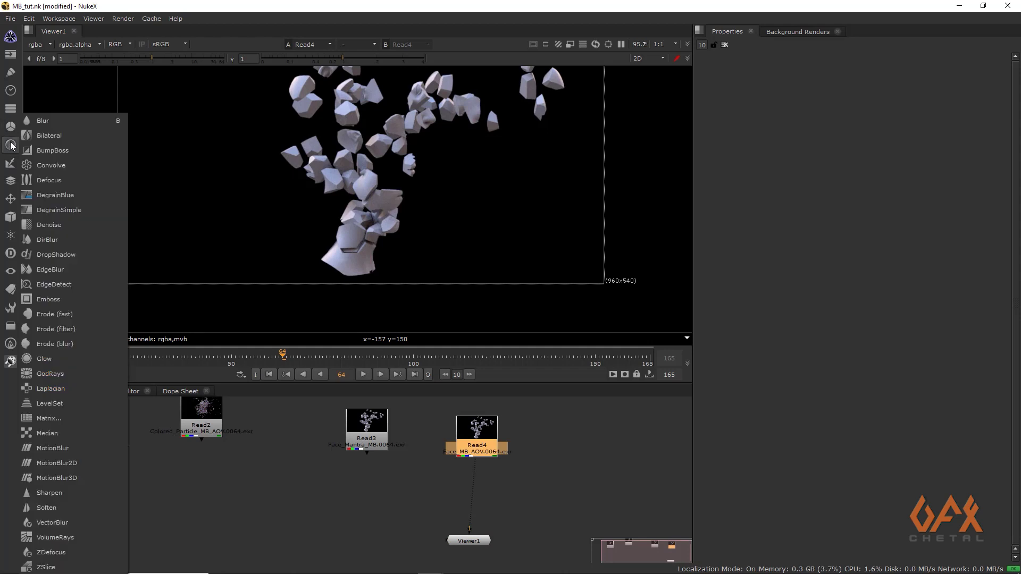
click(67, 525)
scroll(446, 482, up, 2)
middle_drag(446, 482, 387, 478)
drag(433, 468, 434, 500)
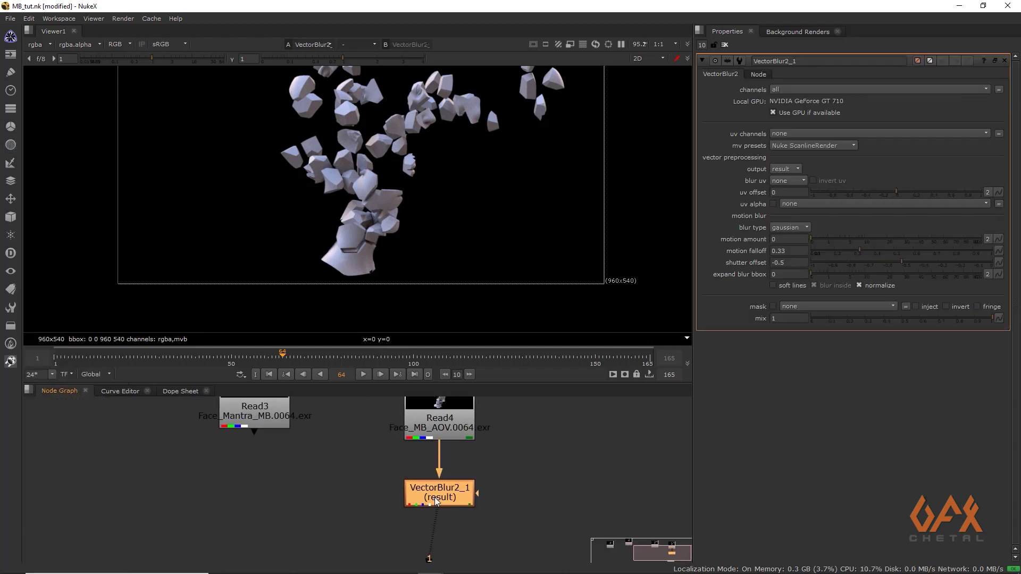
click(813, 136)
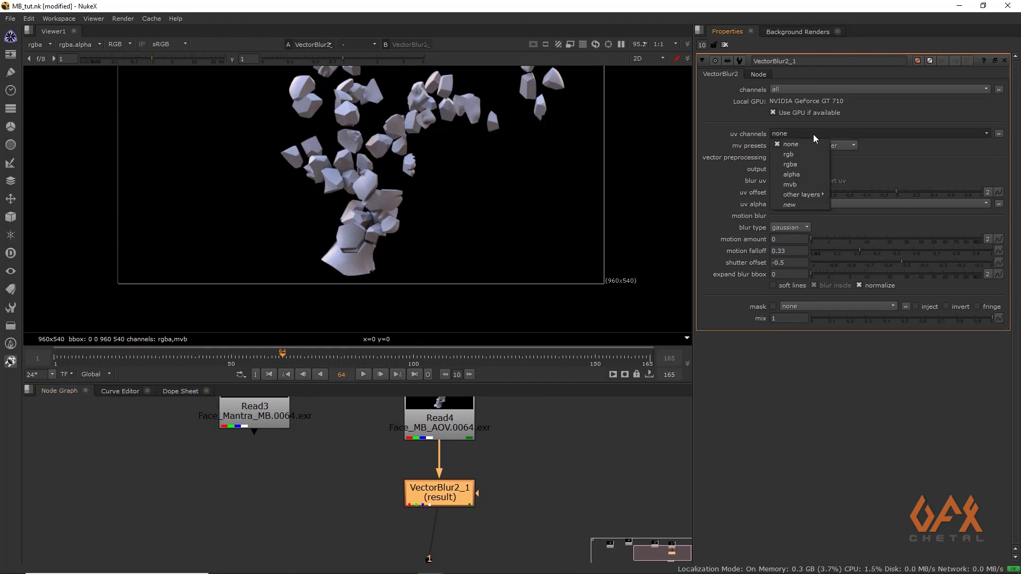
click(797, 186)
Connect Read3 and the face's VectorBlur node to separate viewer inputs and set the viewer comparison mode to under.
click(260, 416)
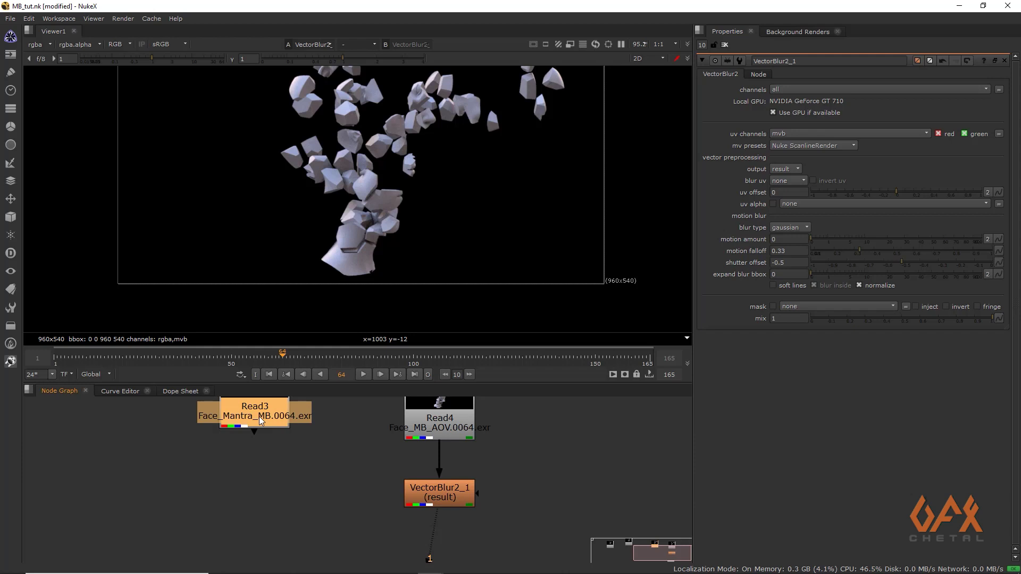
key(2)
click(433, 494)
key(1)
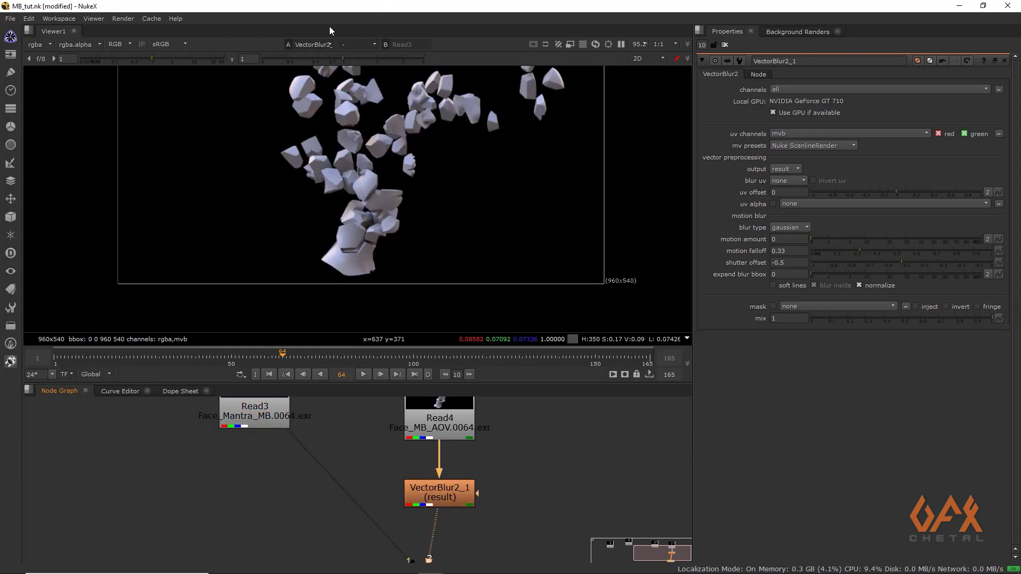
click(351, 44)
click(360, 64)
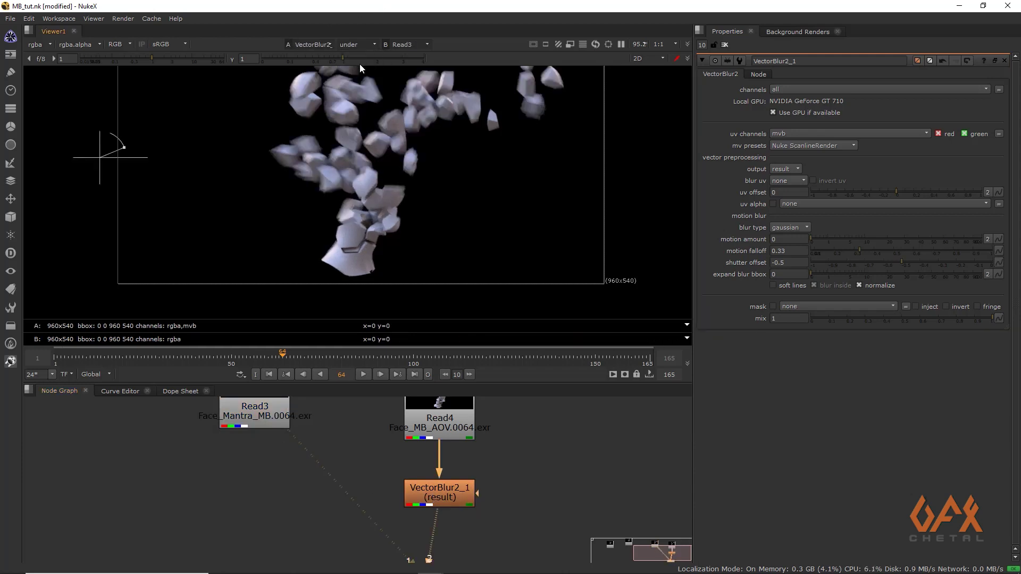
Move the wipe handle over the rocks and compare the VectorBlur result with the Mantra motion blur up close.
drag(101, 158, 384, 144)
scroll(385, 152, up, 3)
middle_drag(368, 147, 368, 216)
drag(365, 216, 239, 141)
scroll(219, 131, up, 2)
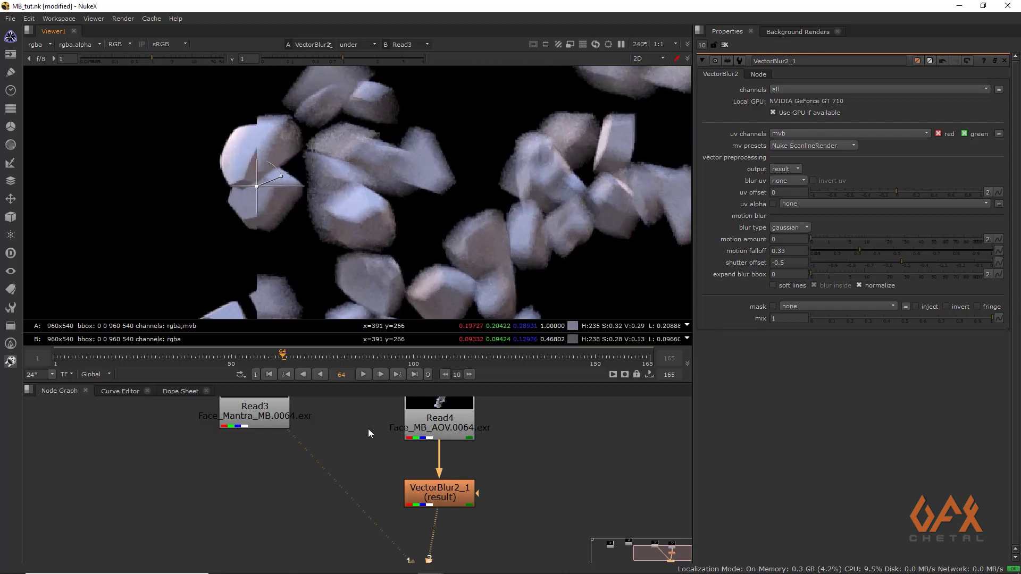
middle_drag(360, 472, 329, 445)
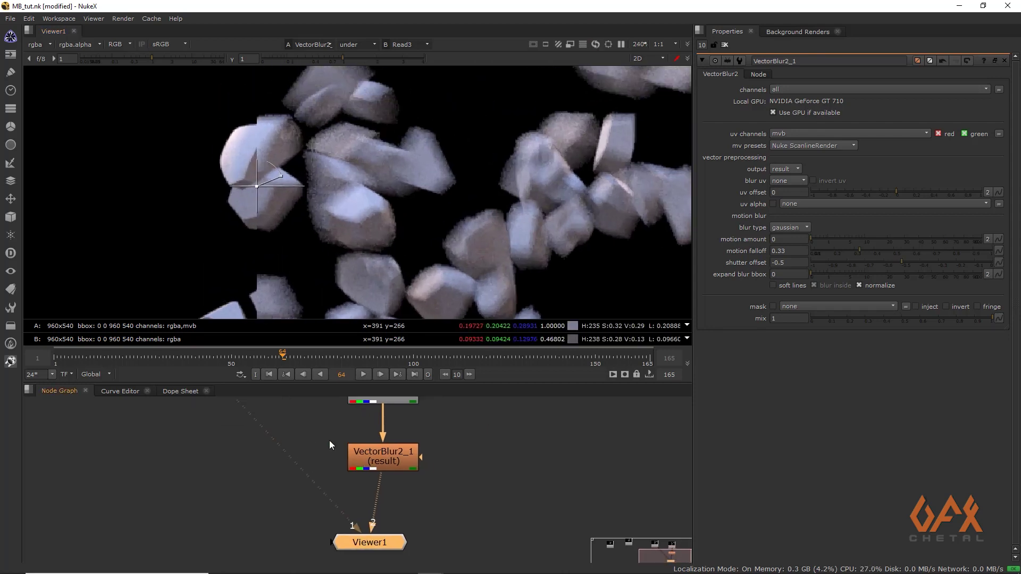
On VectorBlur2_1, set the motion amount to 2 and blur uv to linear with invert uv enabled.
click(372, 453)
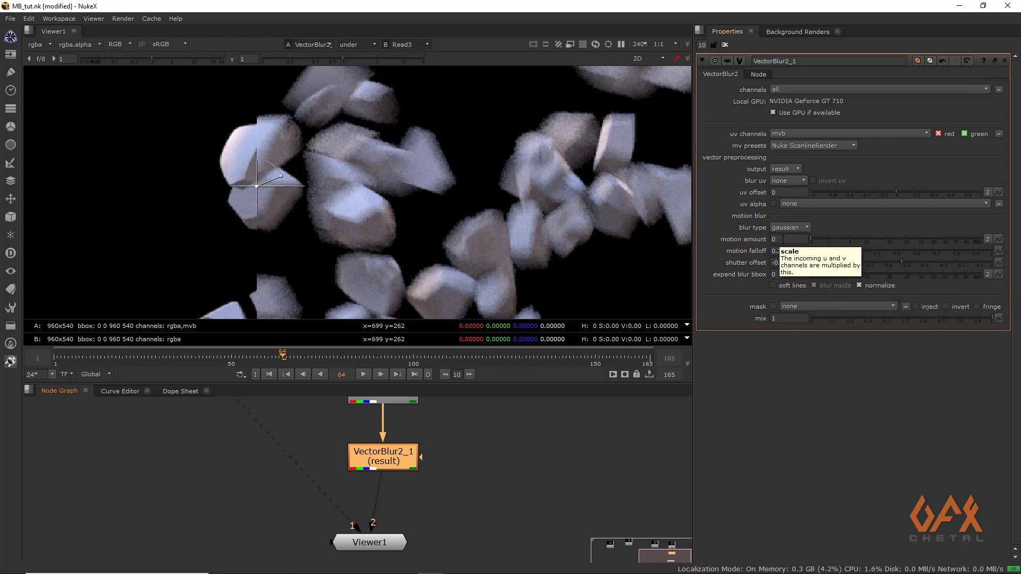
click(783, 239)
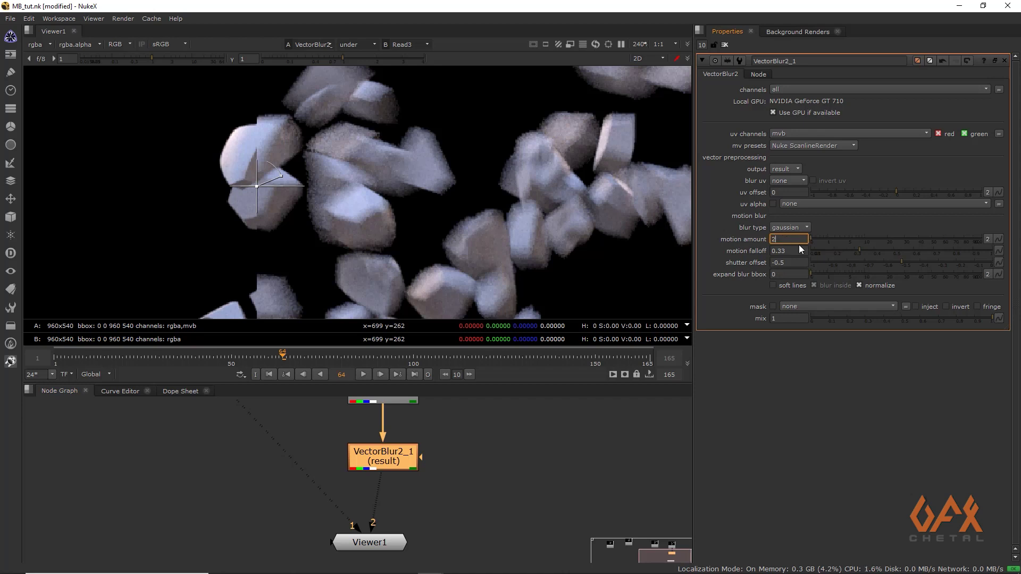
key(Return)
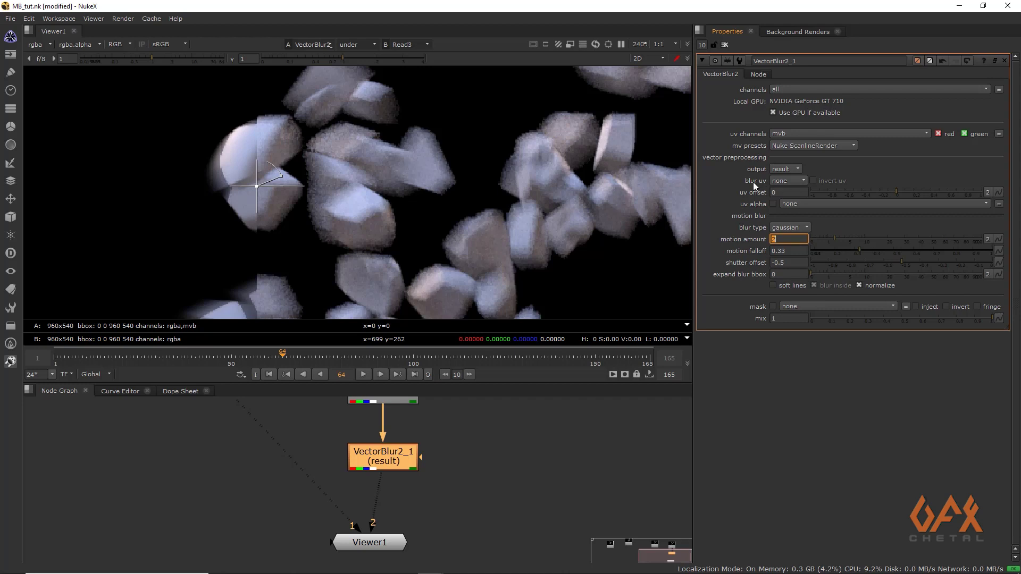
click(786, 181)
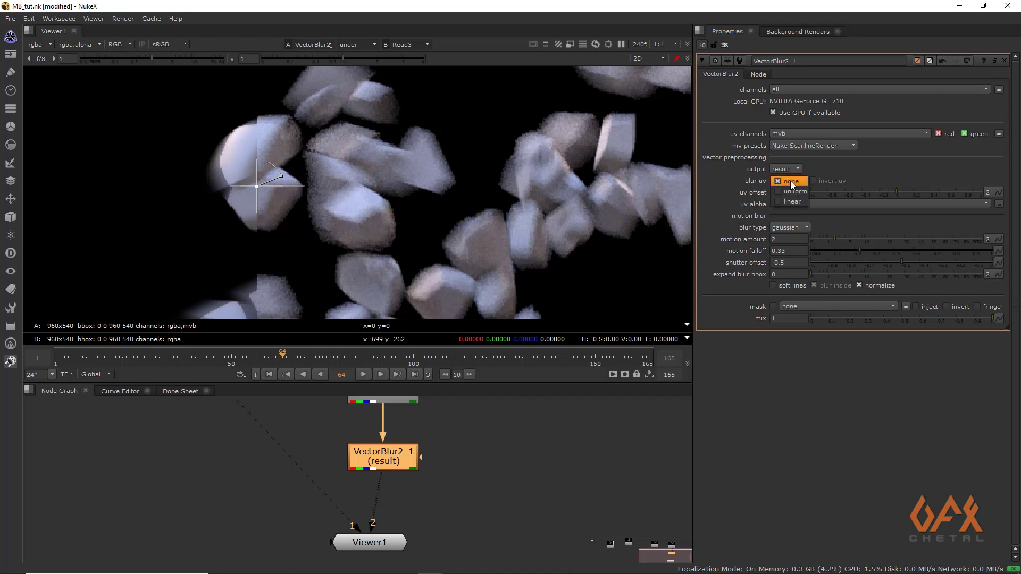
click(790, 201)
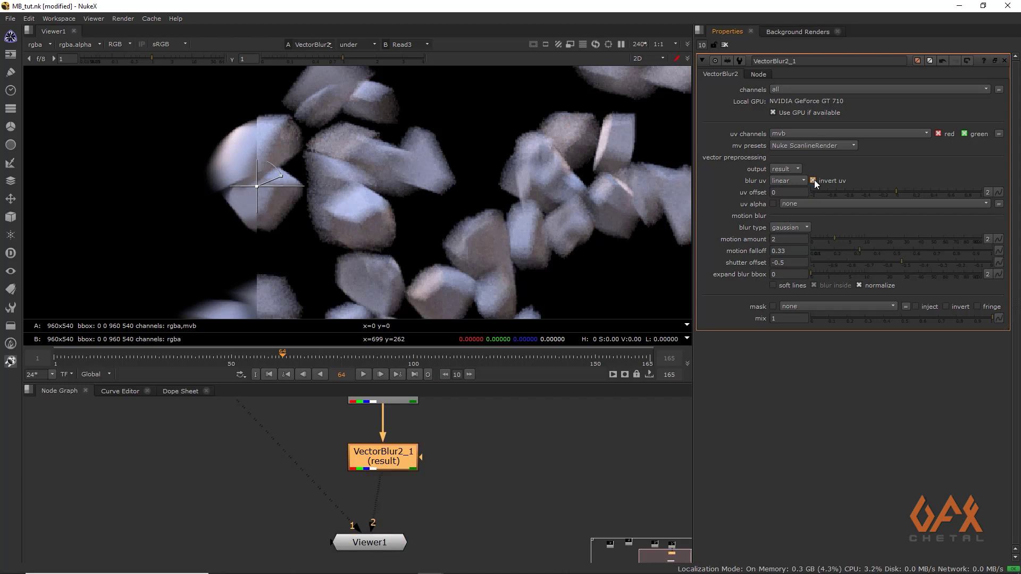
Set the shutter offset of VectorBlur2_1 to -0.25.
click(786, 263)
text(5)
key(Return)
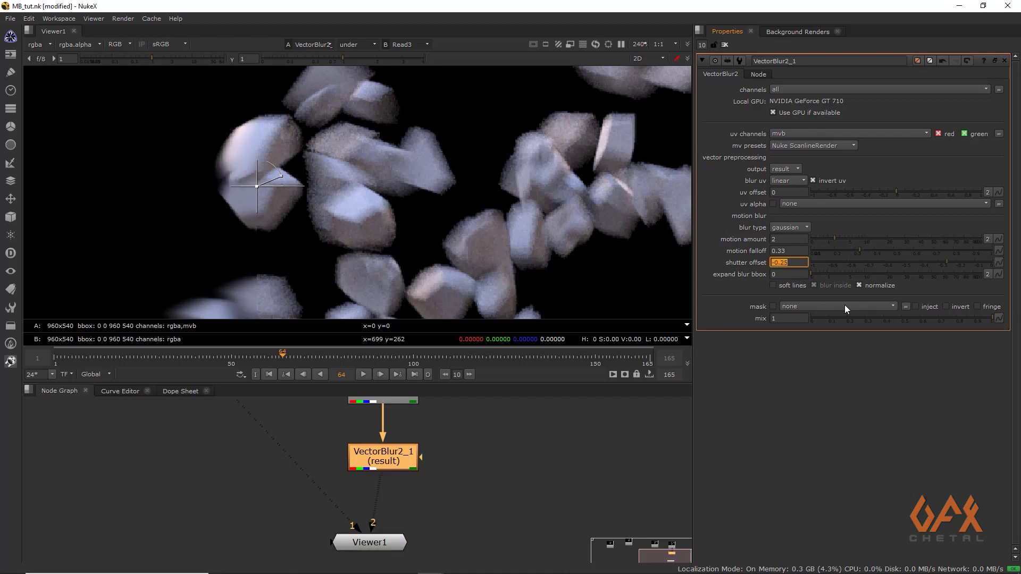
Move the wipe across the rocks and compare the adjusted blur with the Mantra render.
drag(257, 186, 340, 196)
scroll(237, 227, down, 4)
scroll(313, 391, down, 3)
Duplicate the VectorBlur2_1 node and attach the copy below Read2, the particle AOV render.
middle_drag(161, 464, 353, 511)
scroll(480, 463, up, 1)
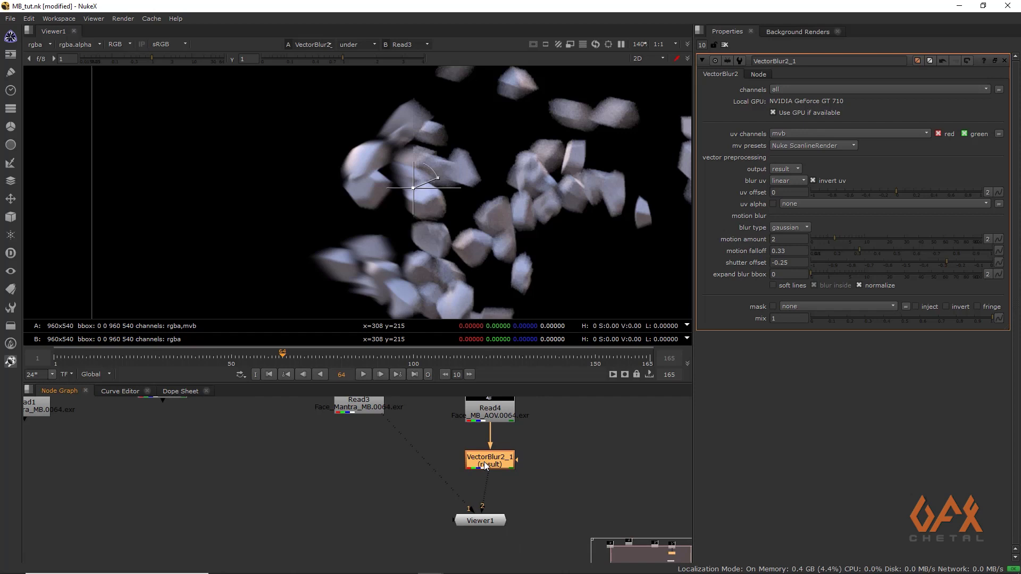
key(ctrl+c)
key(ctrl+v)
middle_drag(84, 429, 139, 455)
drag(183, 485, 252, 432)
drag(246, 484, 244, 484)
View Read1 and VectorBlur2_2 together and move the wipe over the particles to compare their motion blur.
click(92, 437)
key(1)
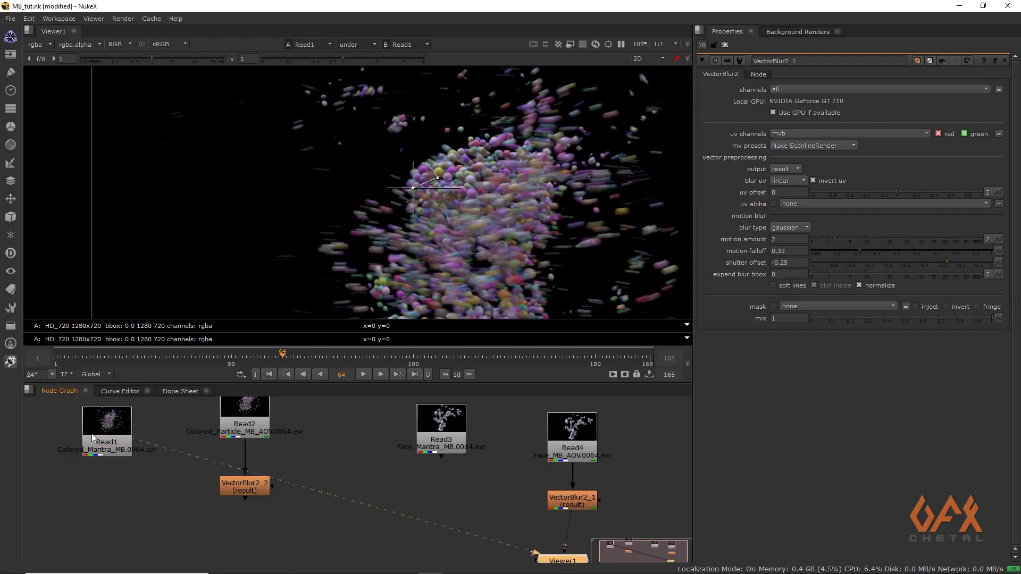
click(242, 481)
key(1)
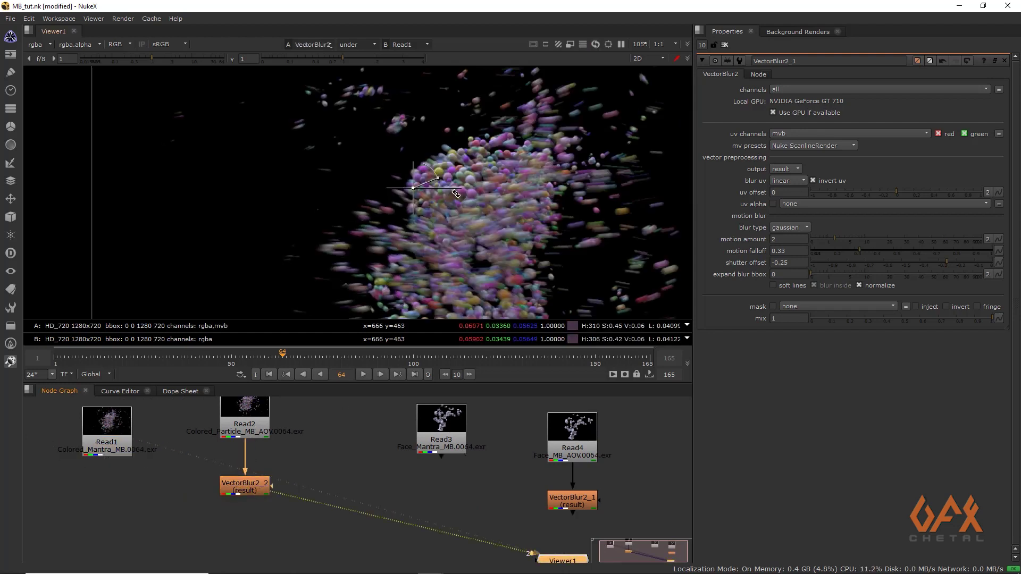
drag(414, 188, 517, 209)
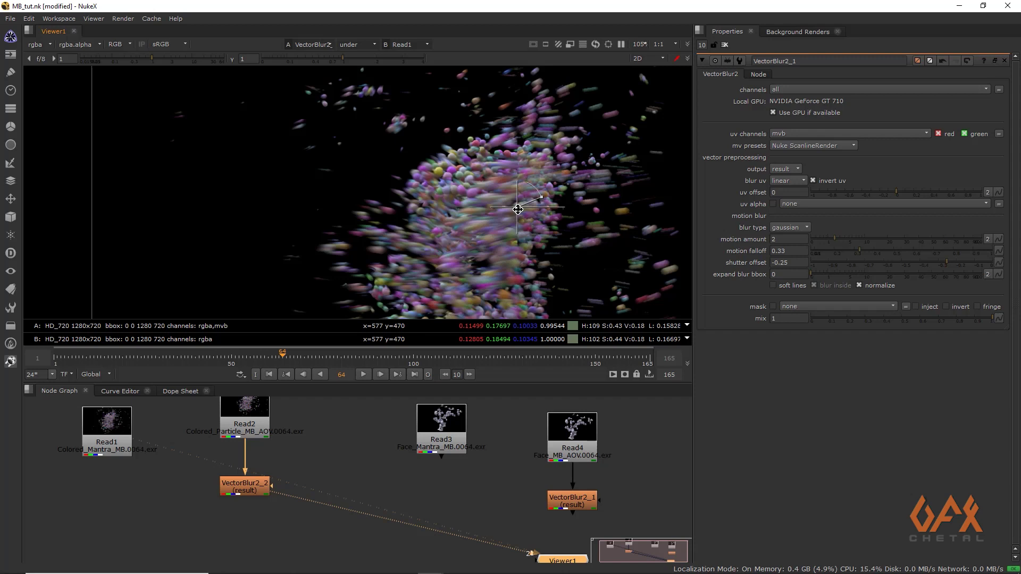
Display VectorBlur2_1 in the viewer and move the wipe handle off the rocks.
click(572, 501)
key(1)
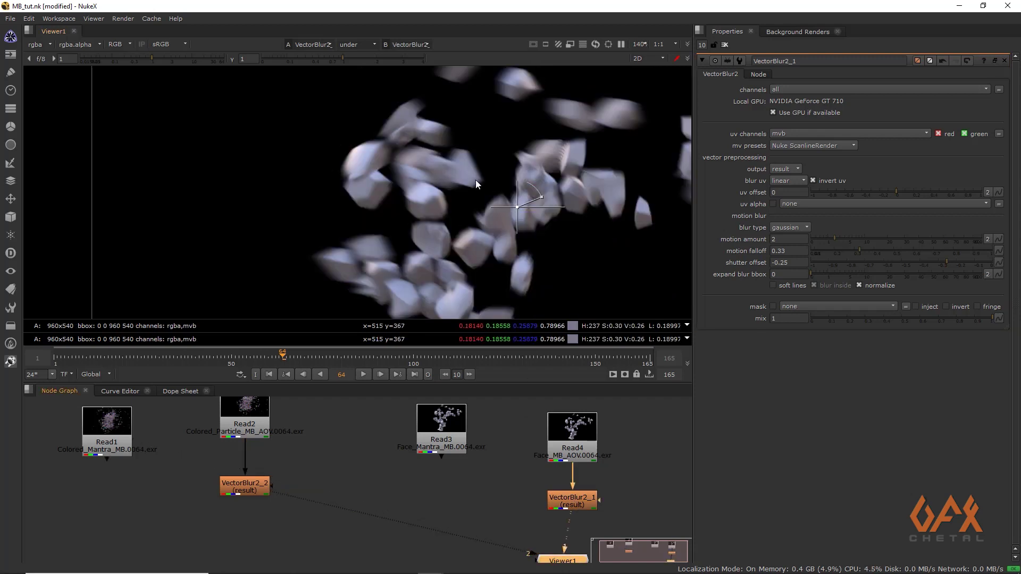
drag(518, 208, 225, 209)
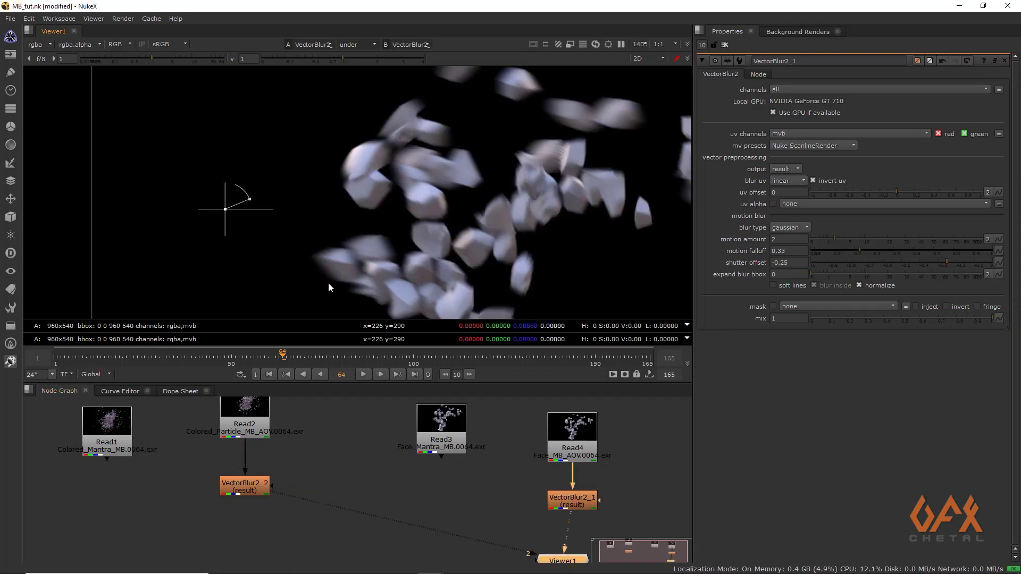
Turn off normalize on VectorBlur2_1, inspect the blurred rocks up close and turn normalize back on.
click(860, 286)
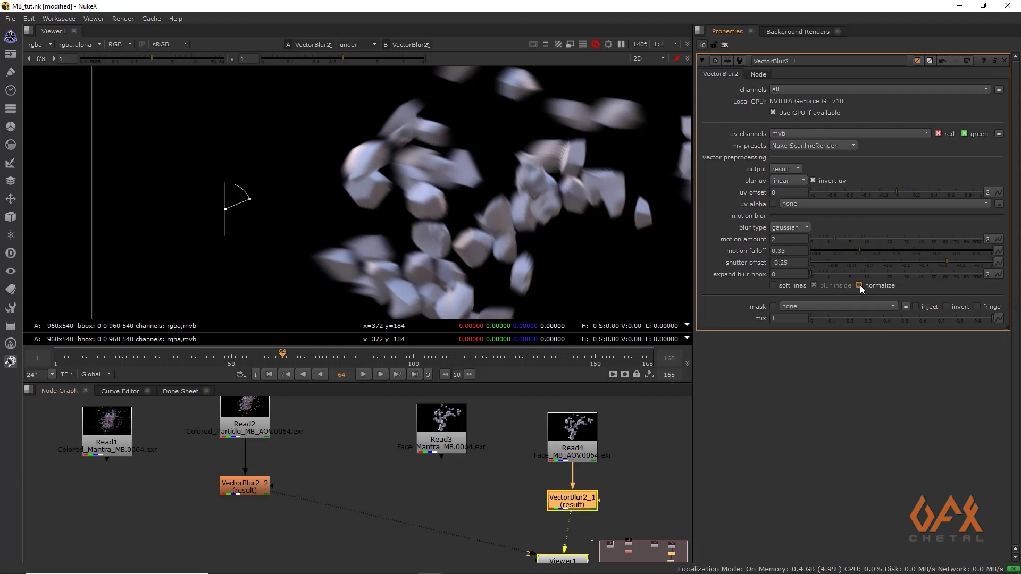
scroll(563, 154, up, 2)
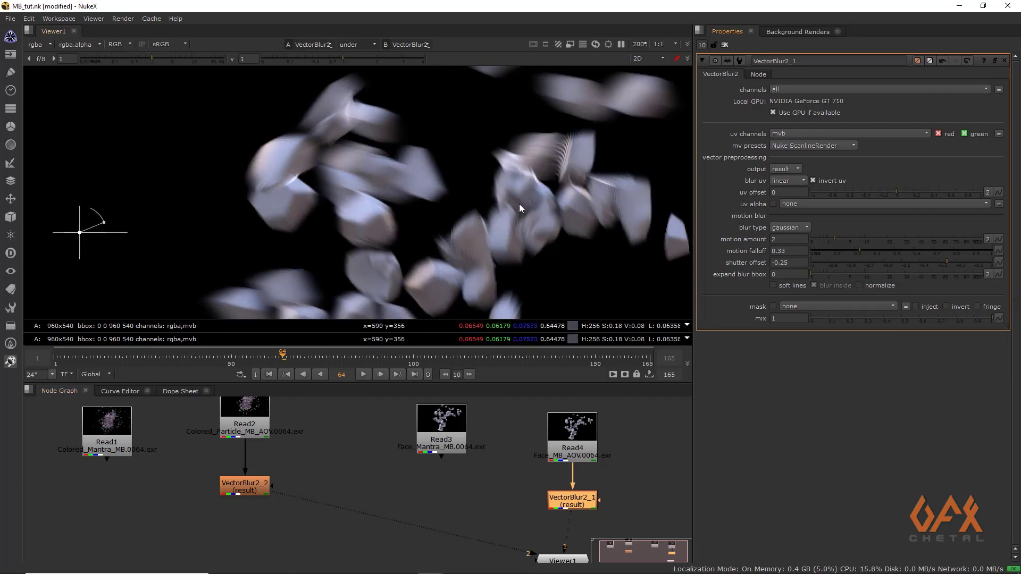
scroll(344, 119, up, 3)
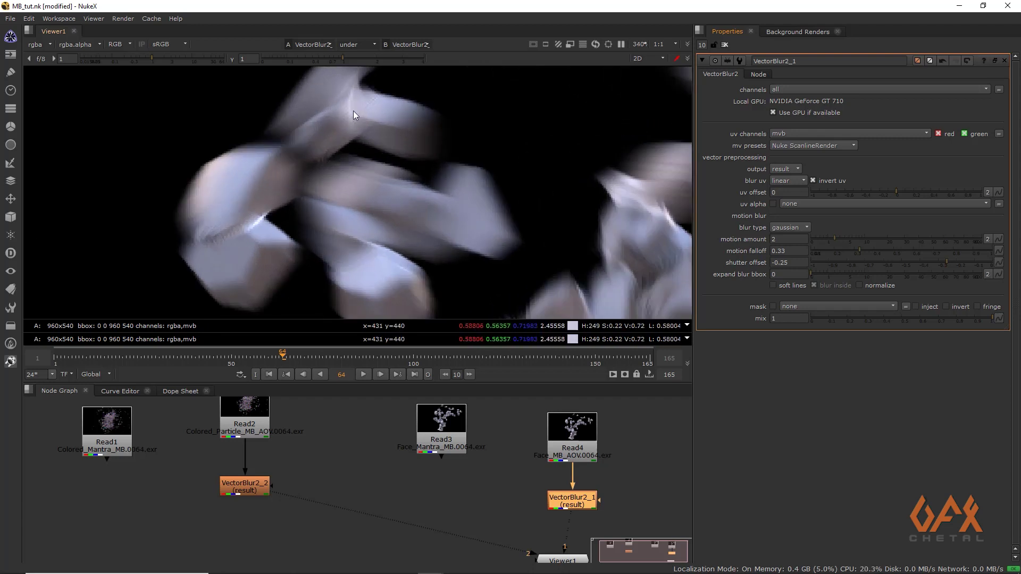
click(859, 286)
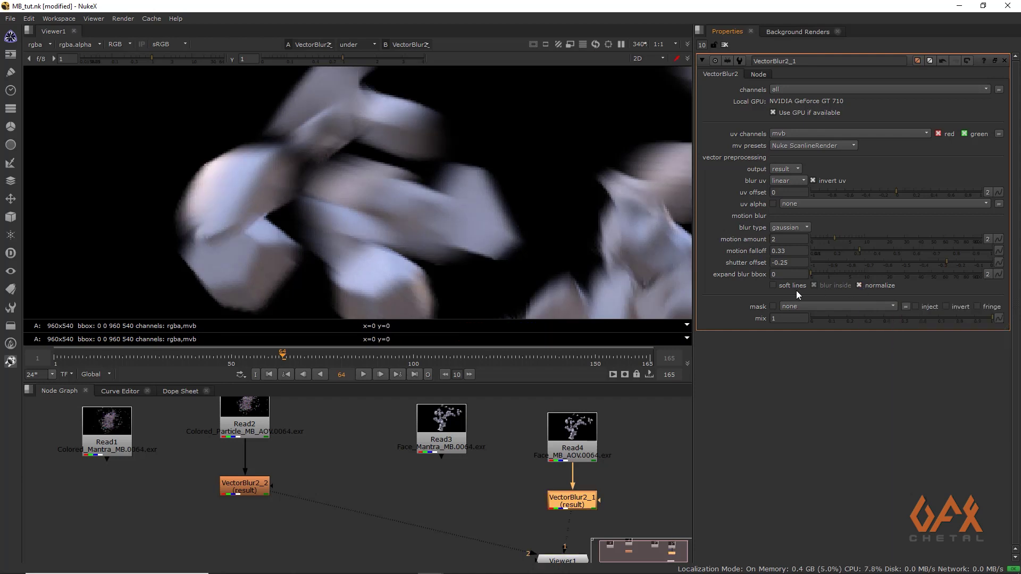
Enable soft lines and disable blur inside on VectorBlur2_1.
scroll(375, 186, down, 4)
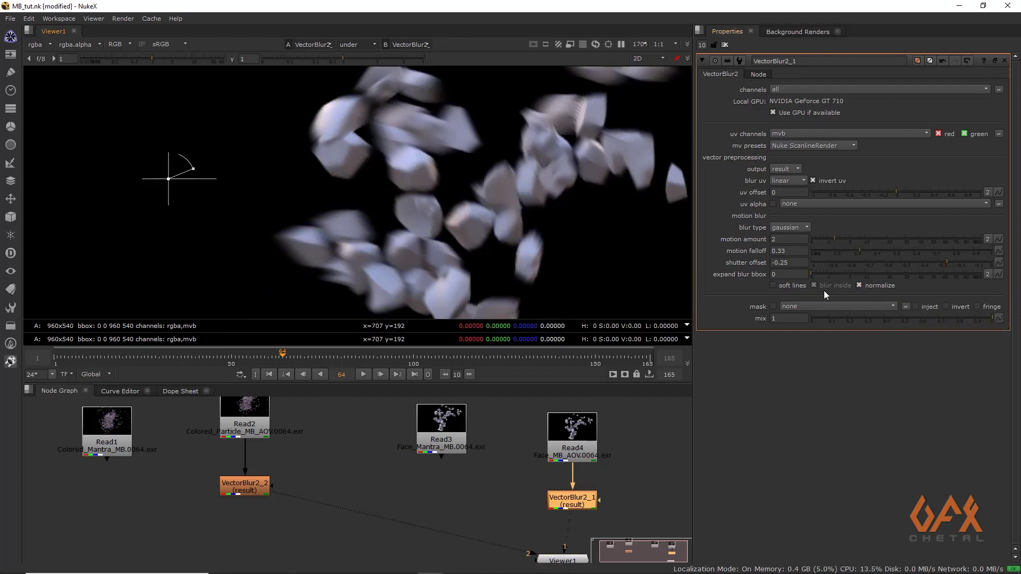
click(774, 286)
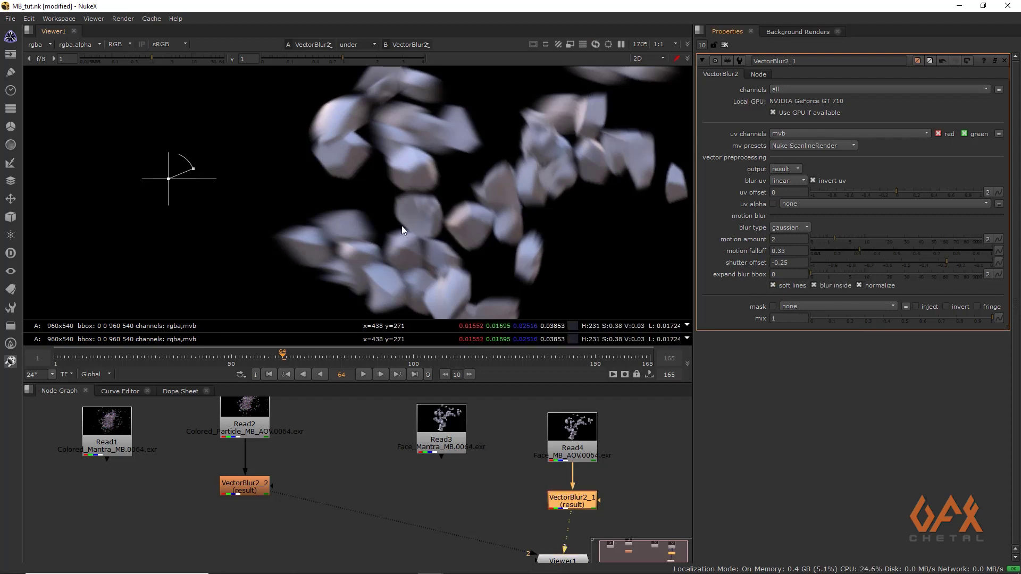
click(814, 285)
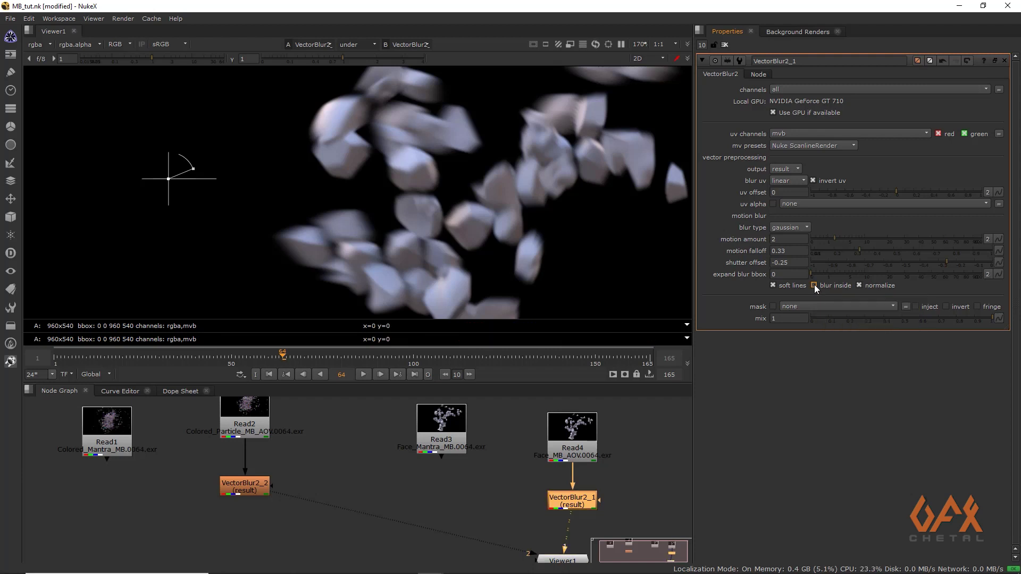
Display VectorBlur2_2 in the viewer, enable its soft lines option and disable its blur inside option.
double_click(256, 489)
click(773, 285)
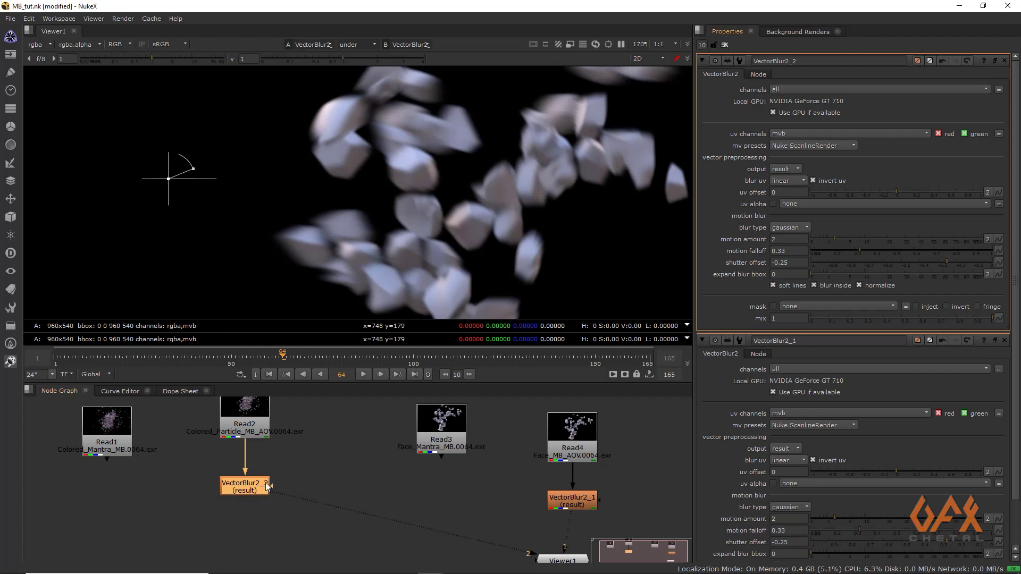
key(2)
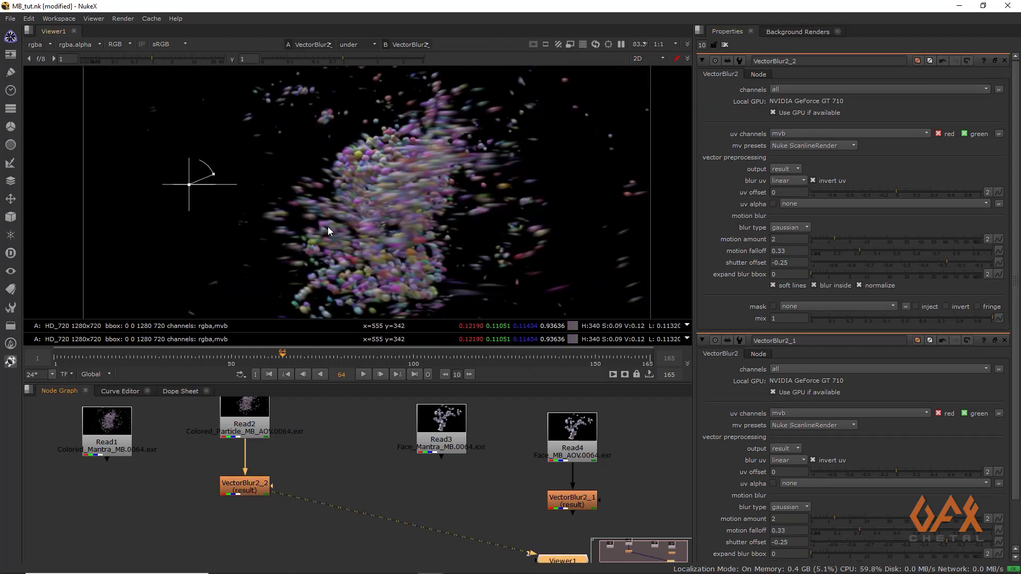
middle_drag(331, 231, 293, 192)
click(813, 286)
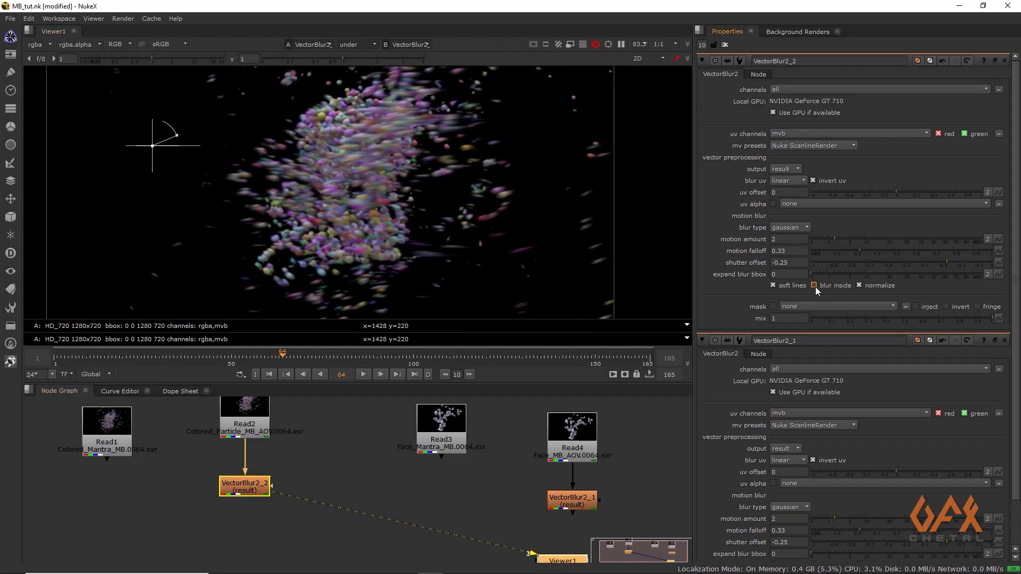
Limit the open node properties to 1 and move the wipe handle outside the left edge of the particle image.
double_click(703, 44)
text(1)
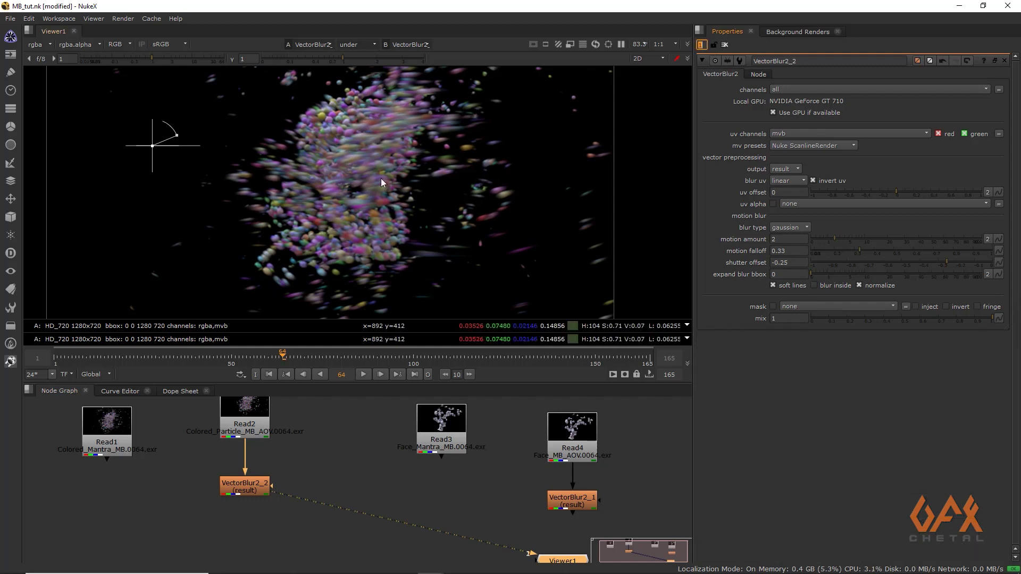
scroll(414, 184, down, 3)
drag(291, 169, 218, 168)
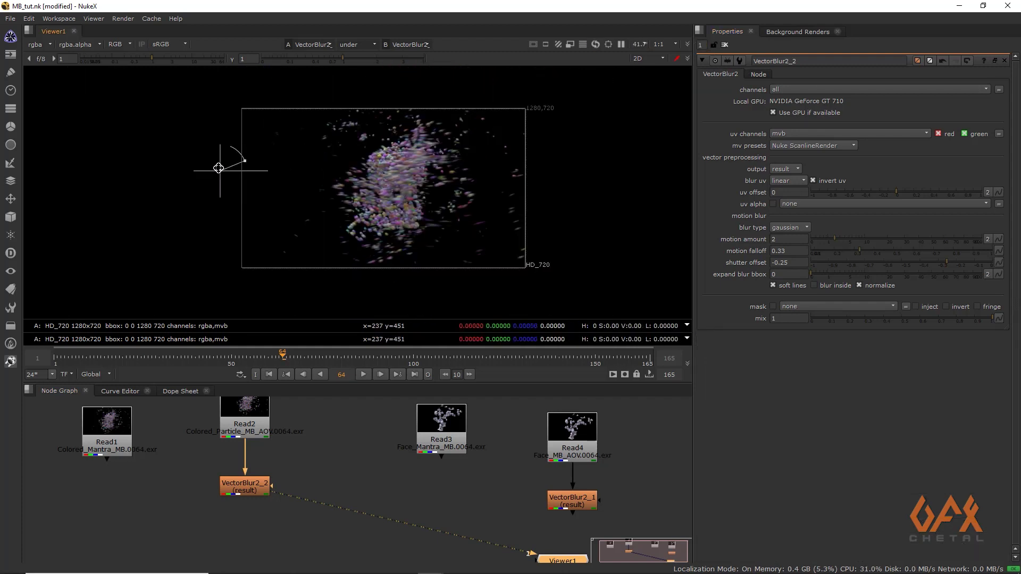
Play the VectorBlur2_2 particle sequence forward from frame 5, inspect the blur up close and stop playback at frame 67.
click(70, 358)
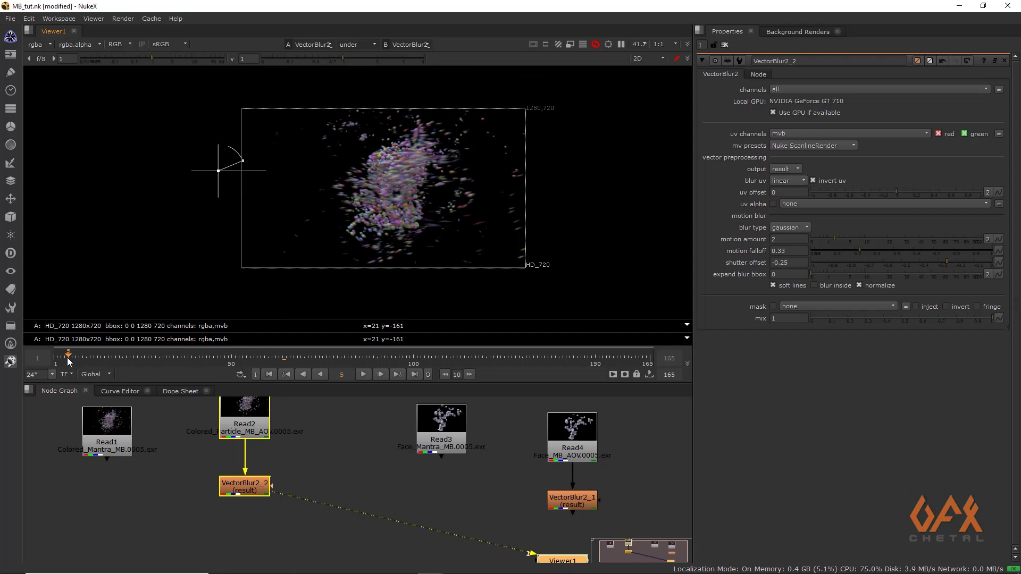
click(358, 373)
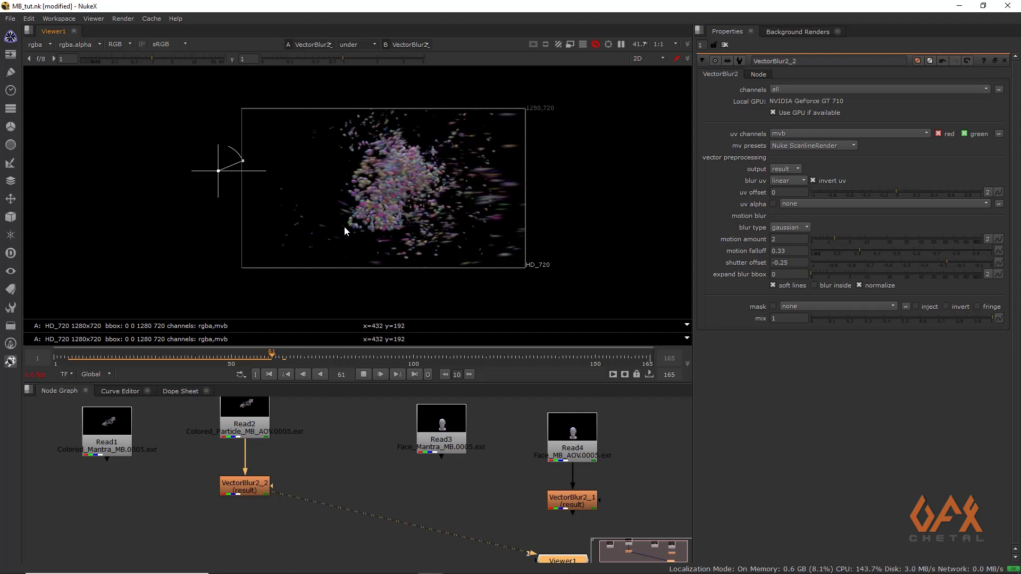
scroll(405, 227, up, 3)
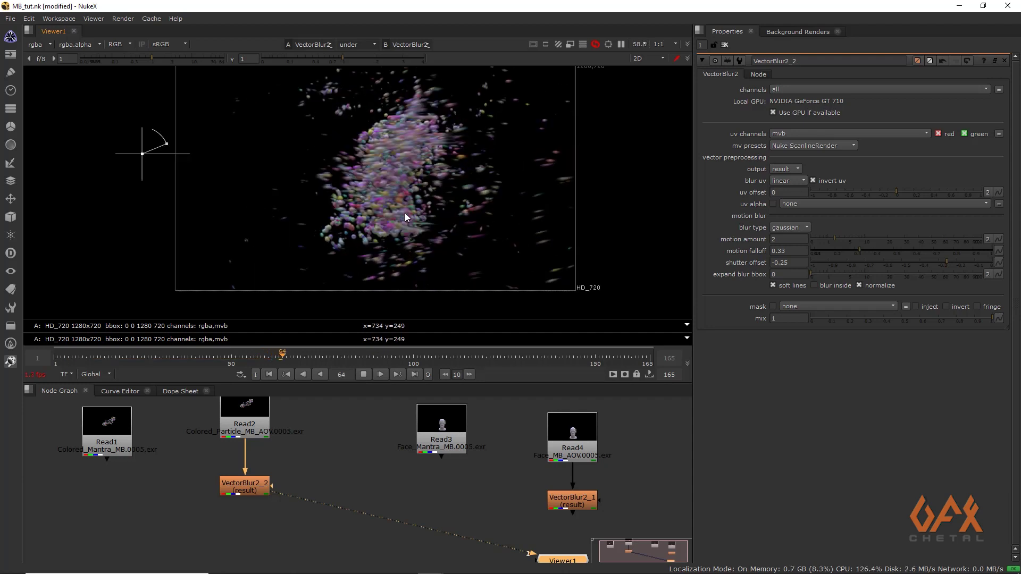
middle_drag(404, 238, 405, 230)
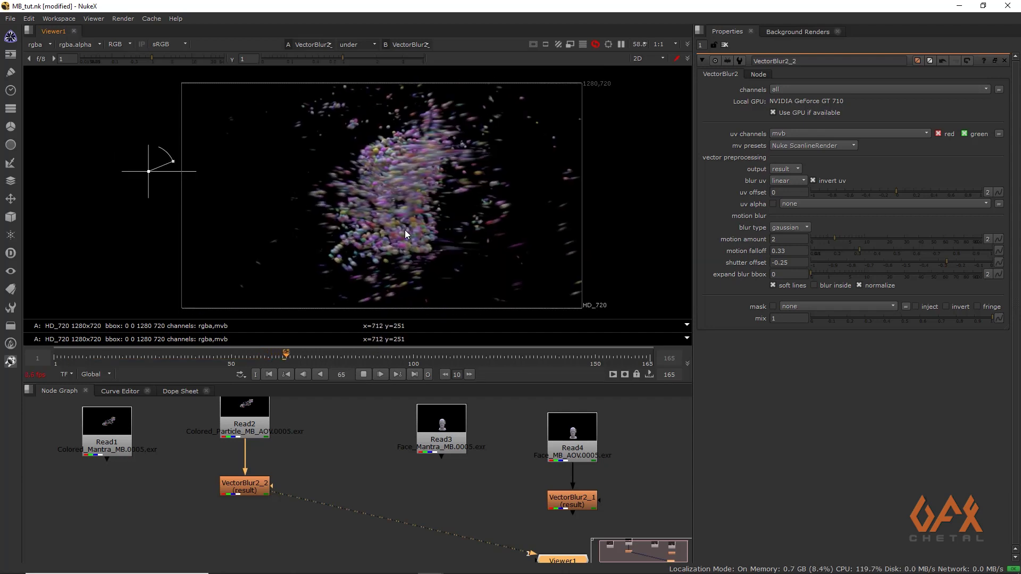
click(365, 374)
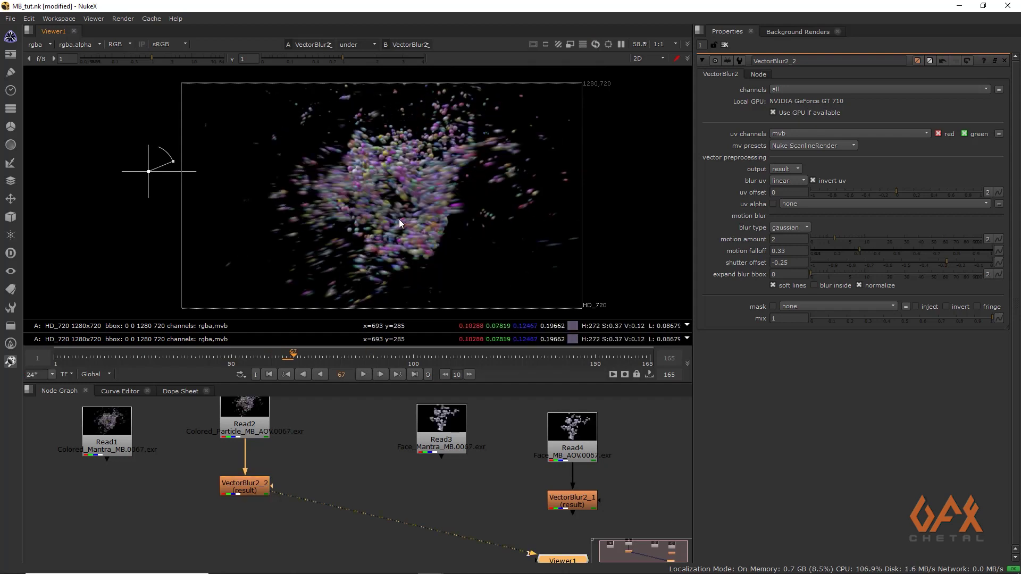